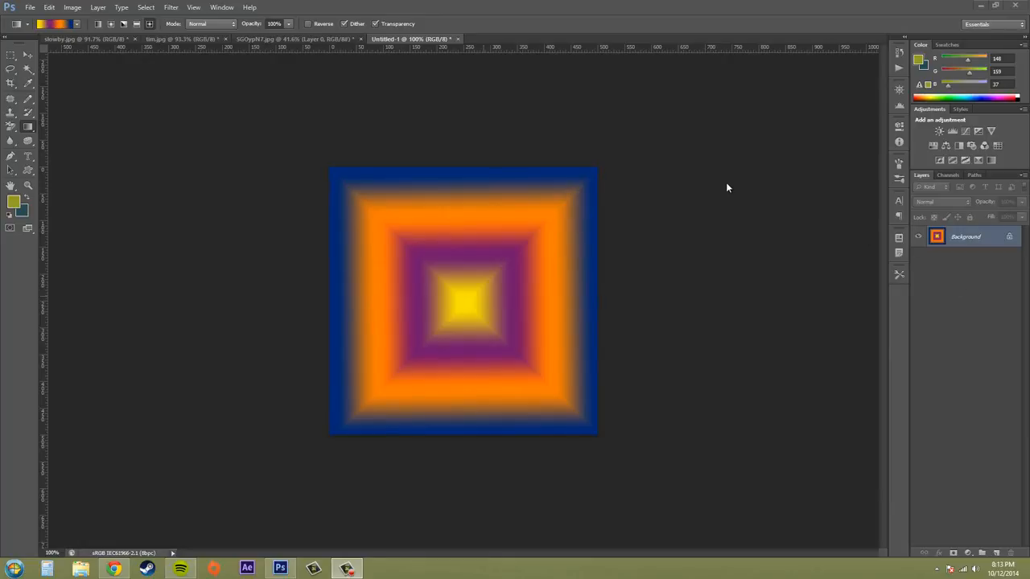
Activate the Gradient Tool and open the current gradient in the Gradient Editor.
{"action": "left_click", "coordinate": [29, 128]}
{"action": "right_click", "coordinate": [29, 128]}
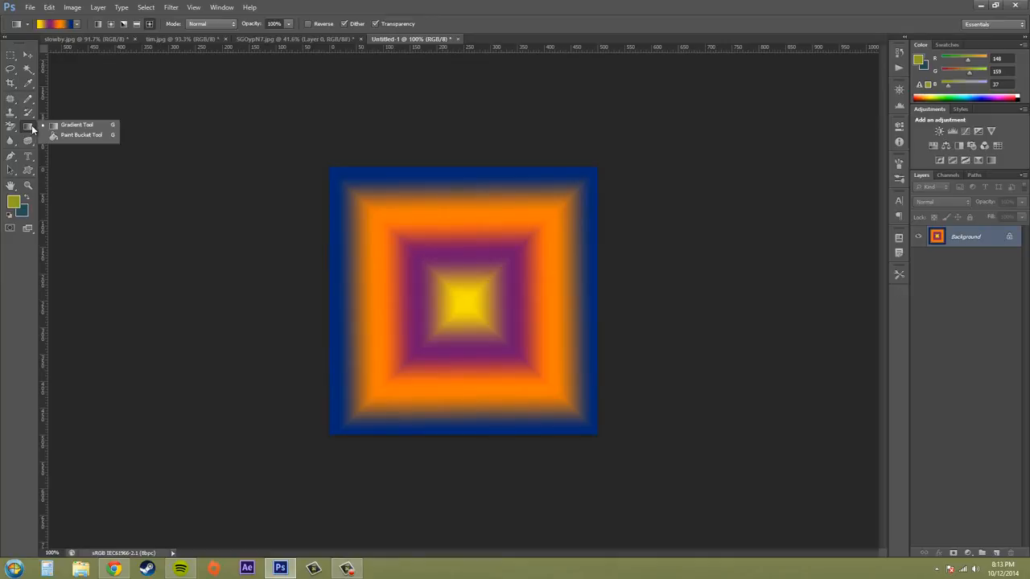
{"action": "left_click", "coordinate": [79, 124]}
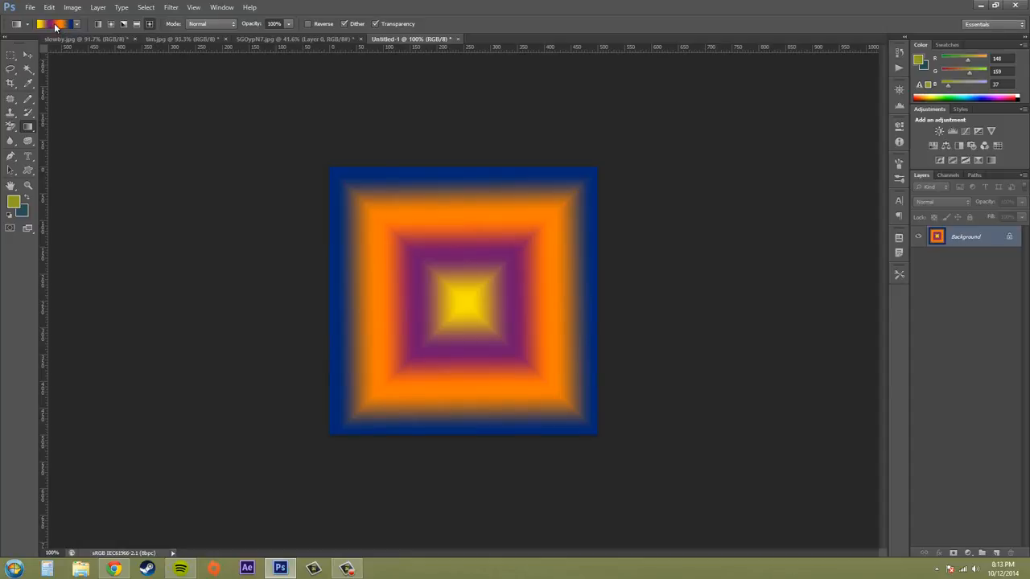
{"action": "left_click", "coordinate": [56, 27]}
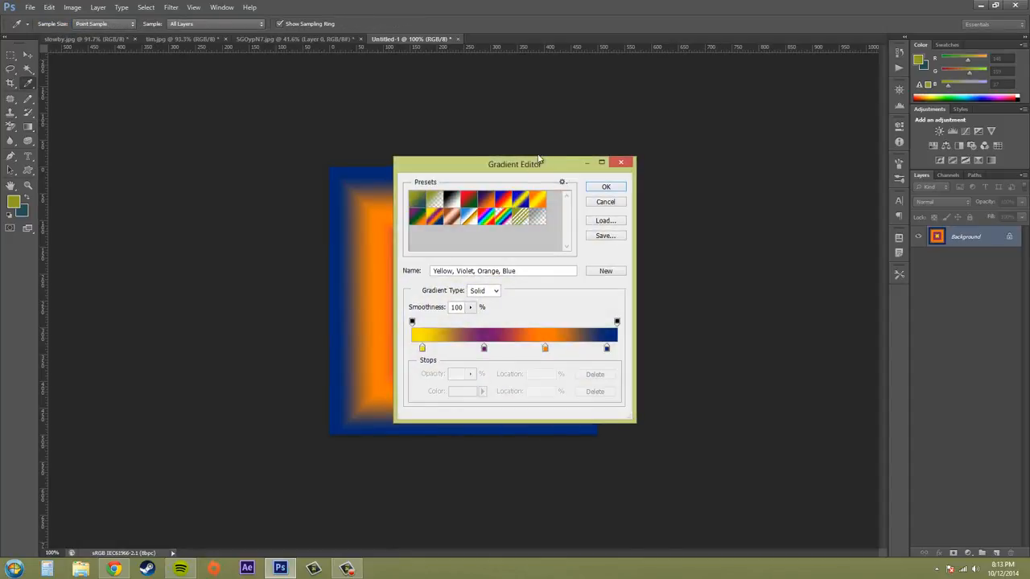
{"action": "left_click_drag", "start_coordinate": [539, 158], "coordinate": [548, 130]}
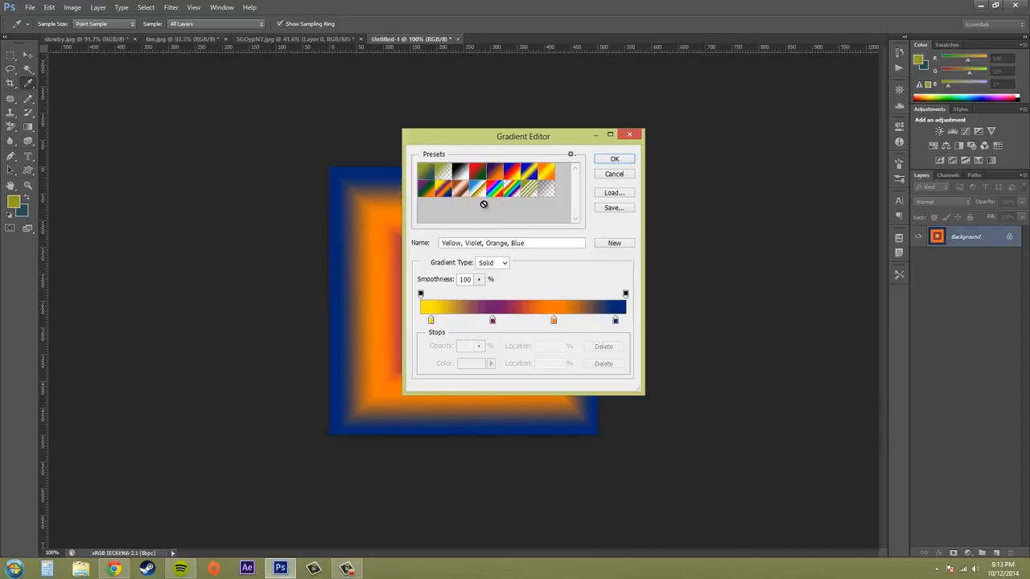
Reset the gradient presets, replacing the current ones with the default set.
{"action": "left_click", "coordinate": [571, 154]}
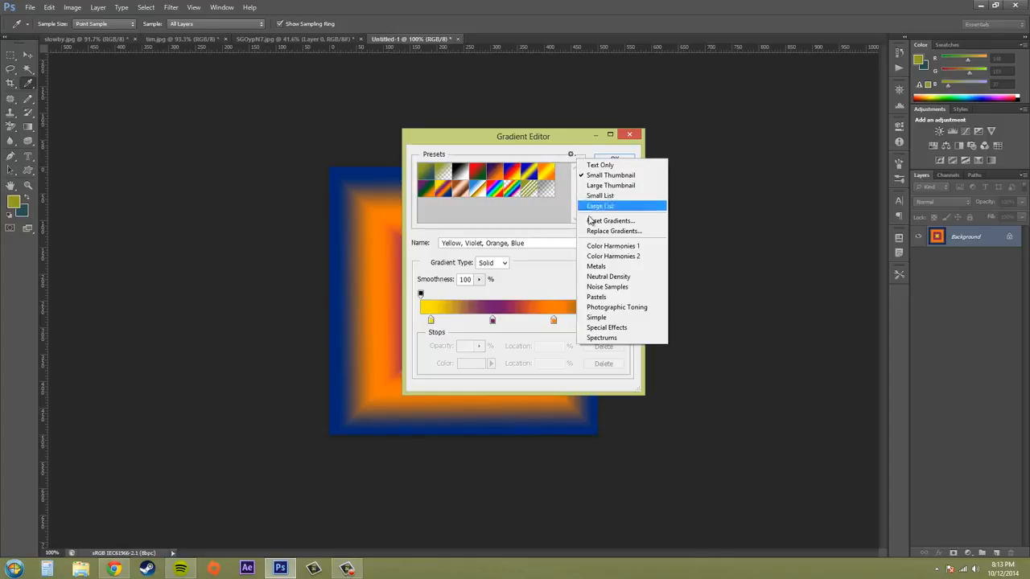
{"action": "left_click", "coordinate": [601, 222]}
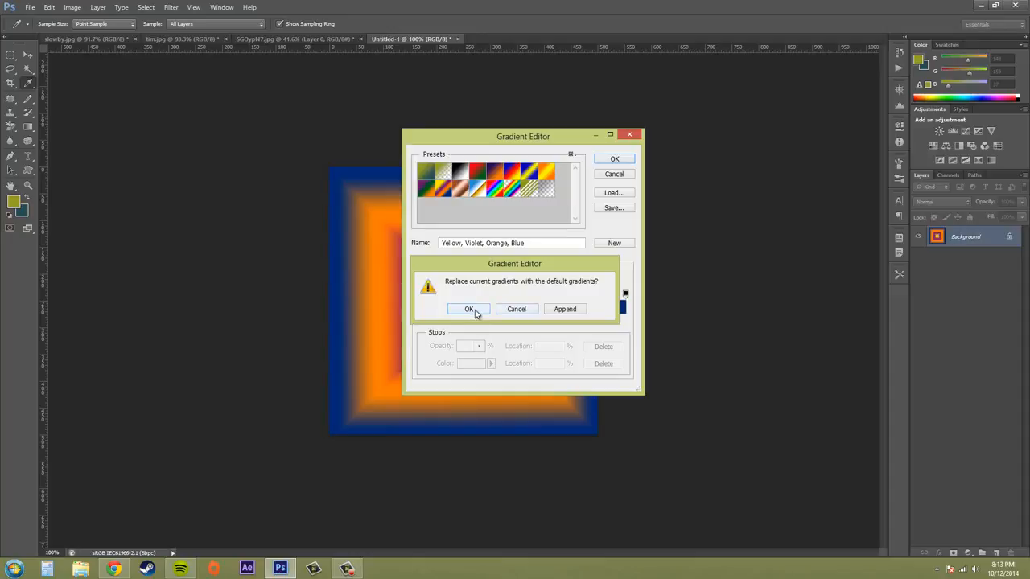
{"action": "left_click", "coordinate": [470, 310]}
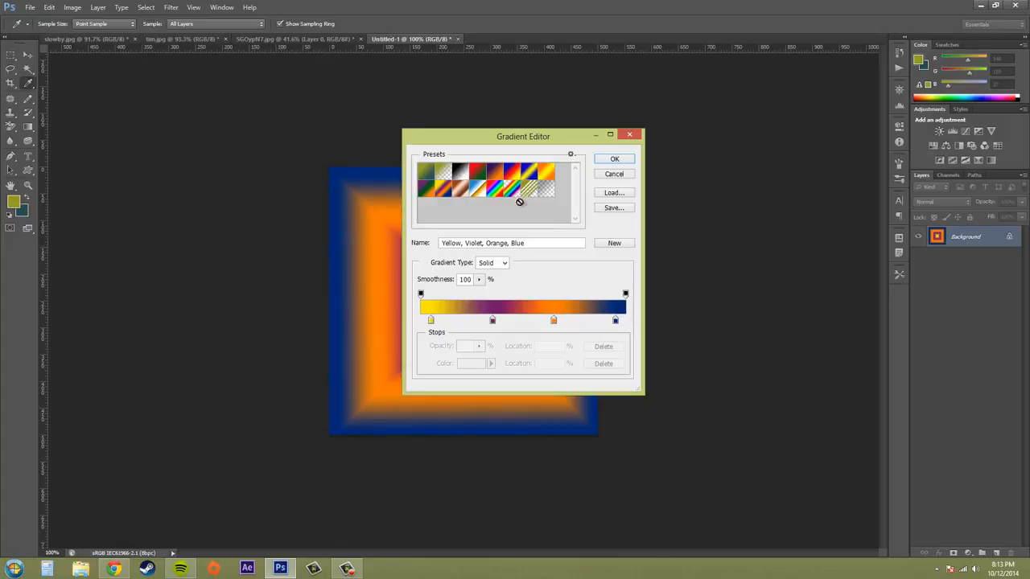
Load the Black, White preset as the starting gradient and name it "stupid rainbow".
{"action": "left_click", "coordinate": [460, 172]}
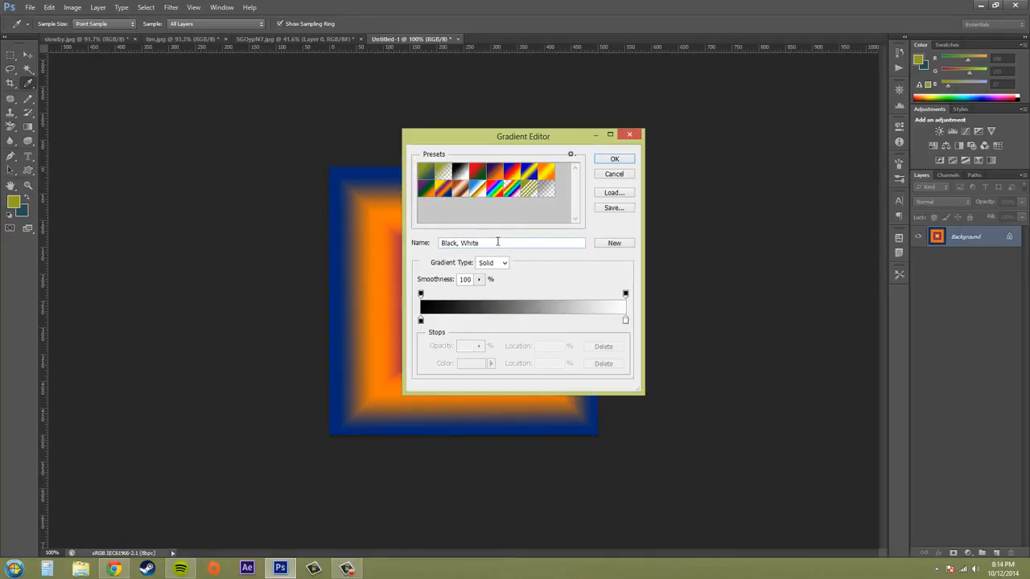
{"action": "left_click_drag", "start_coordinate": [502, 242], "coordinate": [396, 240]}
{"action": "type", "text": "R"}
Try the Noise gradient type, and return the gradient type to Solid.
{"action": "left_click", "coordinate": [492, 263]}
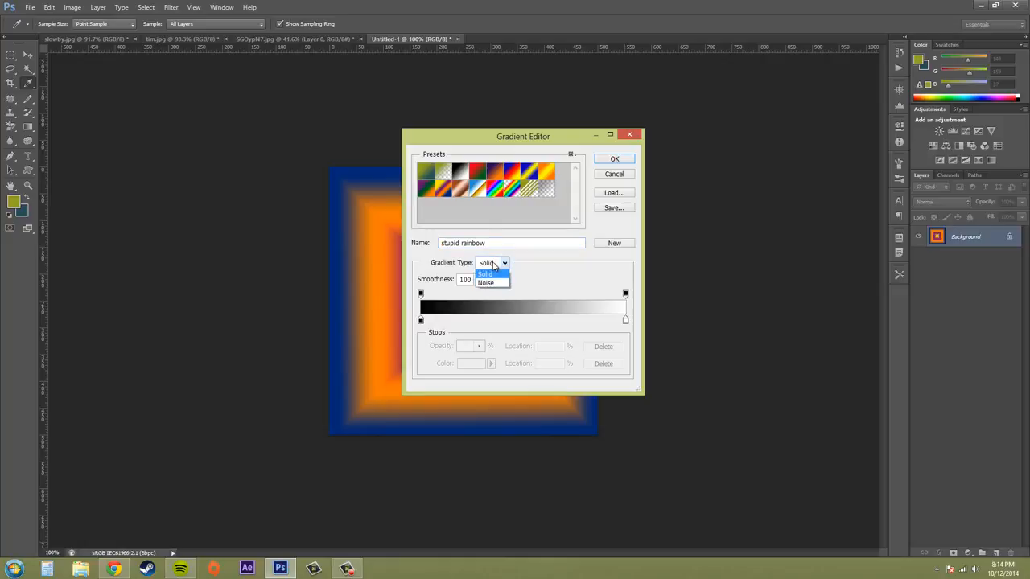
{"action": "left_click", "coordinate": [492, 283]}
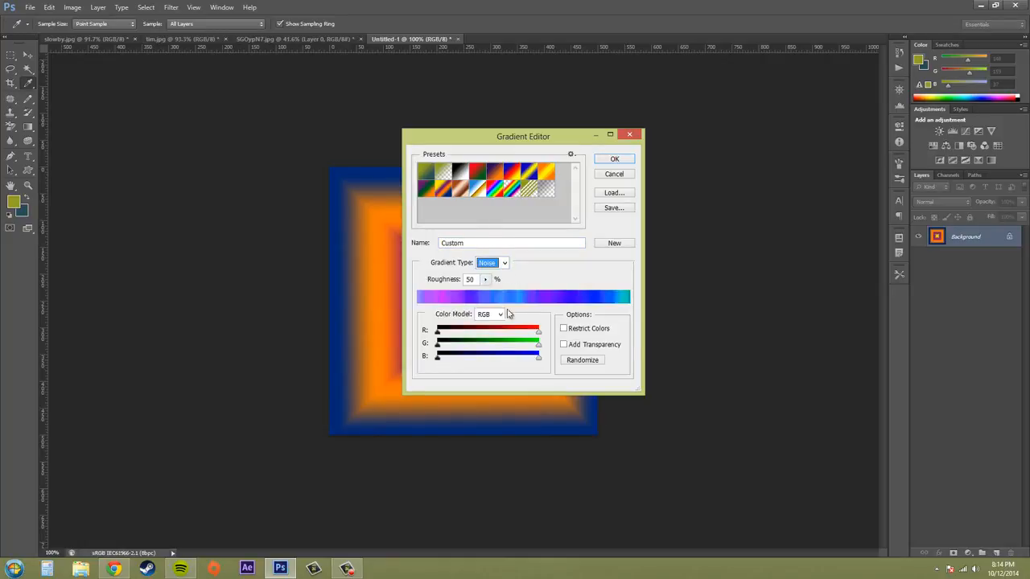
{"action": "left_click", "coordinate": [500, 264]}
{"action": "left_click", "coordinate": [486, 274]}
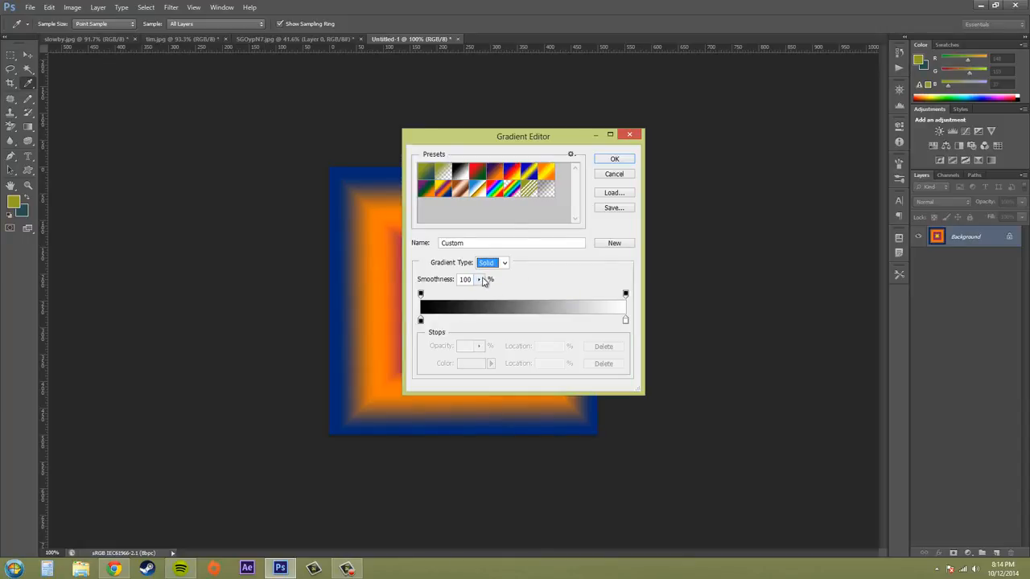
Lower the gradient's smoothness to 0% and bring it back up to 100%.
{"action": "left_click_drag", "start_coordinate": [482, 280], "coordinate": [445, 297]}
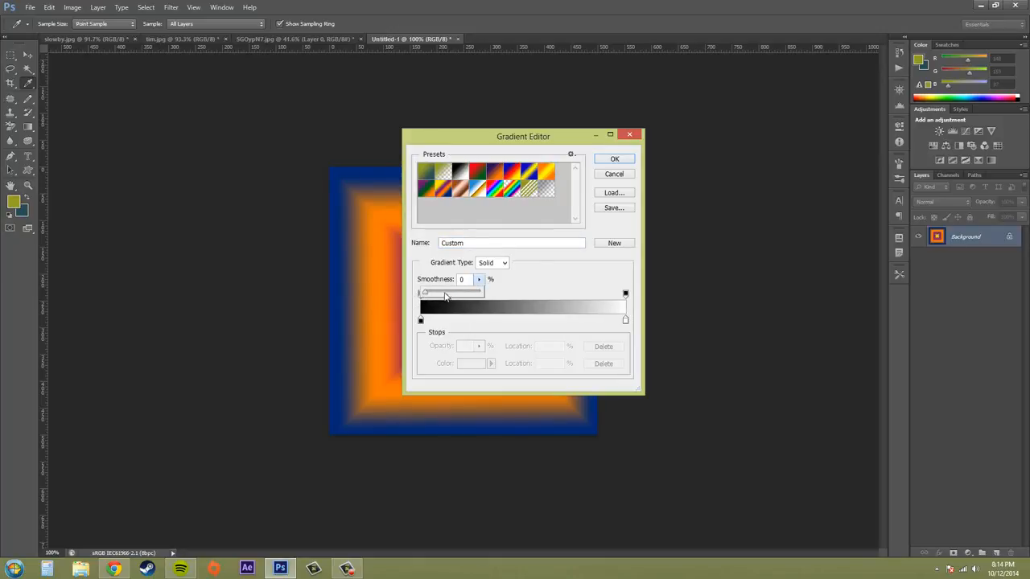
{"action": "left_click", "coordinate": [446, 295]}
{"action": "left_click", "coordinate": [542, 286]}
{"action": "left_click", "coordinate": [479, 281]}
{"action": "left_click_drag", "start_coordinate": [481, 297], "coordinate": [588, 306]}
Enter "stupid rainbow" as the gradient's name again.
{"action": "left_click", "coordinate": [504, 243]}
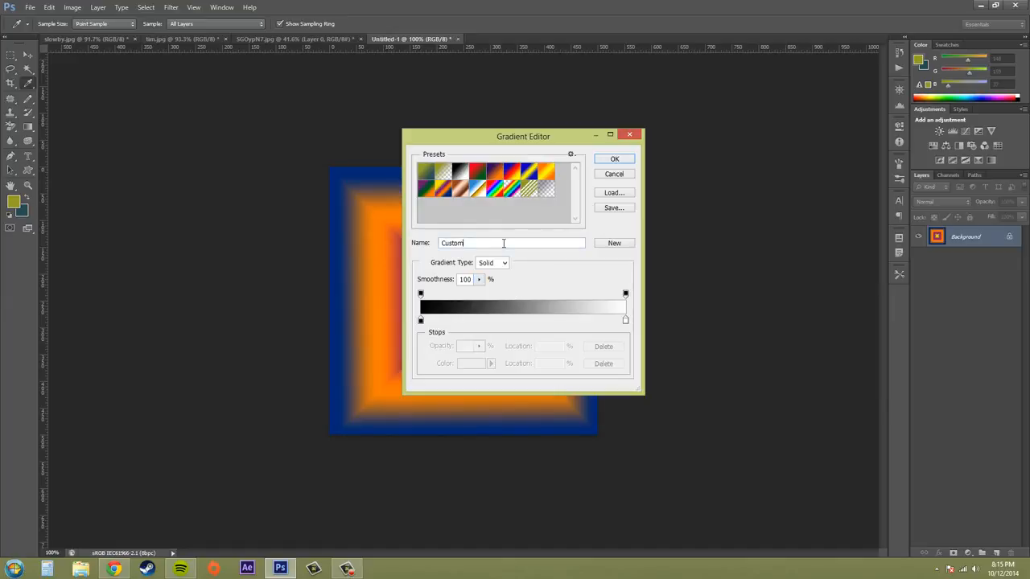
{"action": "left_click_drag", "start_coordinate": [504, 243], "coordinate": [400, 236]}
{"action": "type", "text": "stupid rainbow"}
Recolor the black start stop of the gradient to red, #ea1212.
{"action": "left_click", "coordinate": [420, 322]}
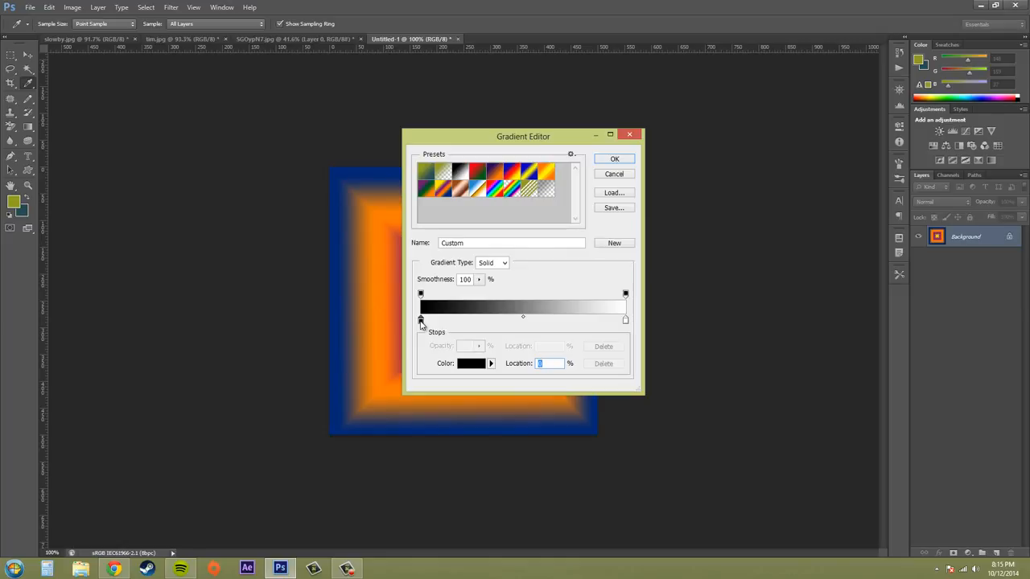
{"action": "left_click", "coordinate": [472, 364]}
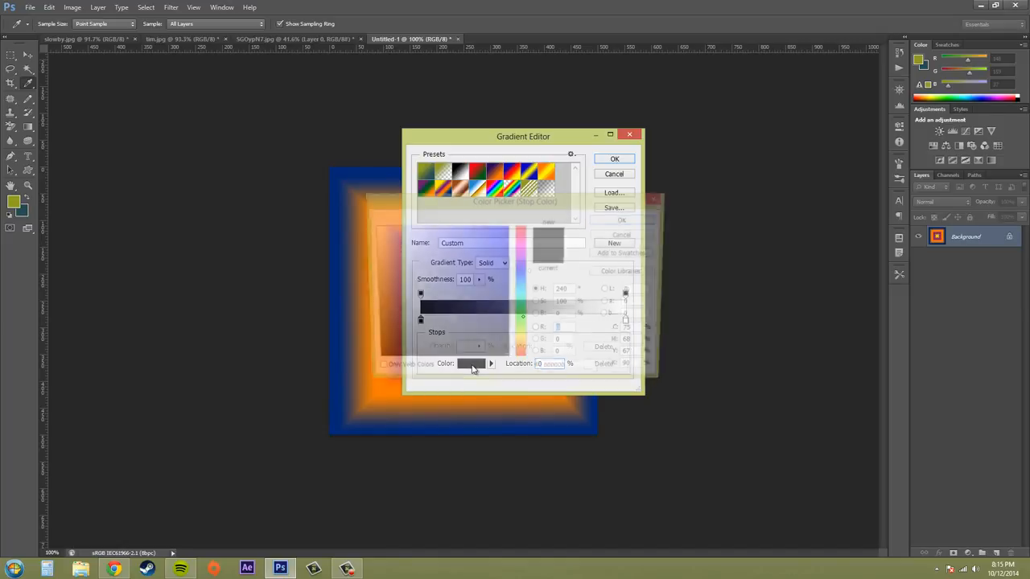
{"action": "left_click", "coordinate": [522, 244]}
{"action": "left_click_drag", "start_coordinate": [521, 245], "coordinate": [522, 226]}
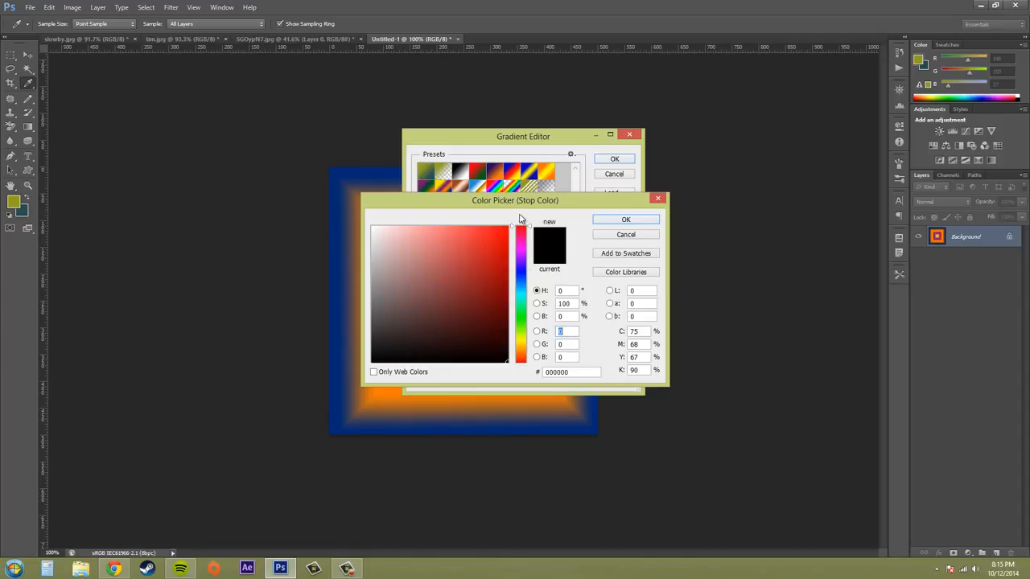
{"action": "left_click", "coordinate": [625, 219]}
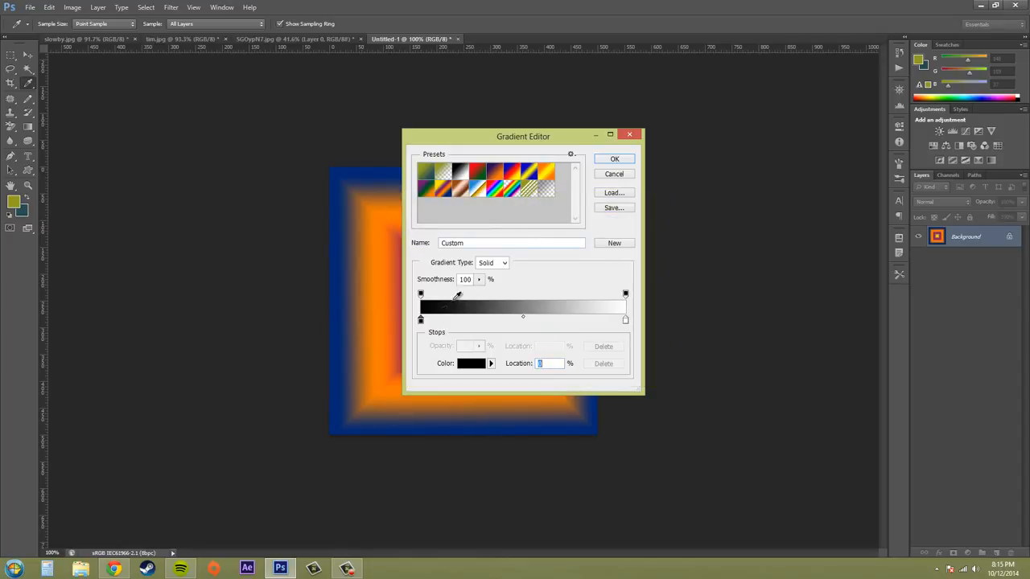
{"action": "left_click", "coordinate": [470, 366]}
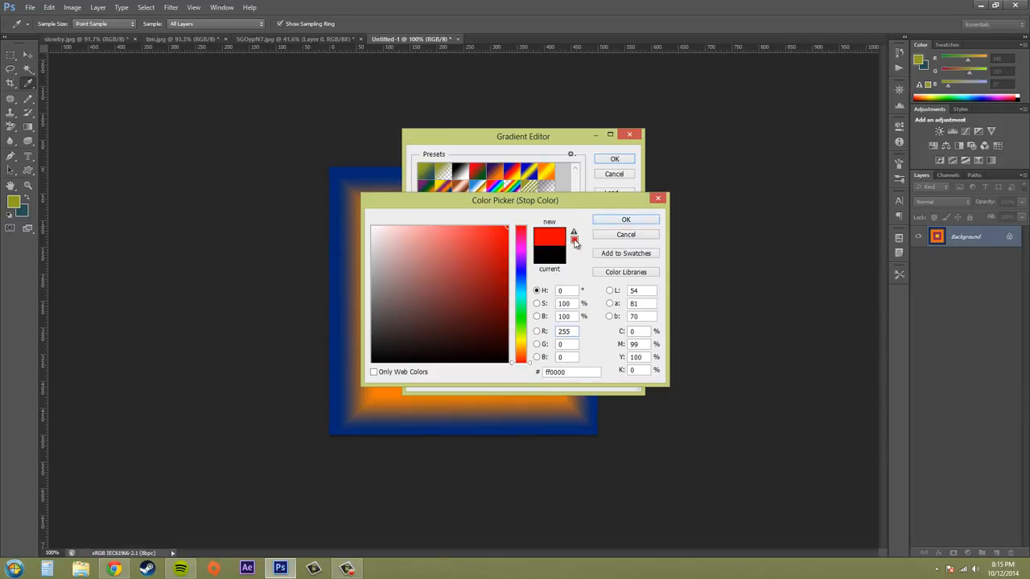
{"action": "left_click", "coordinate": [498, 236]}
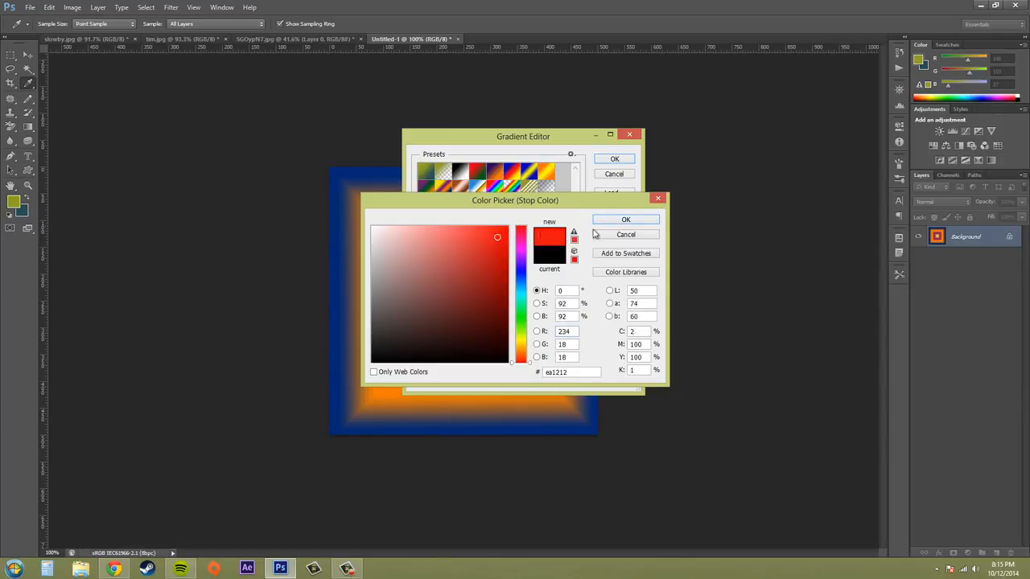
{"action": "left_click", "coordinate": [621, 222]}
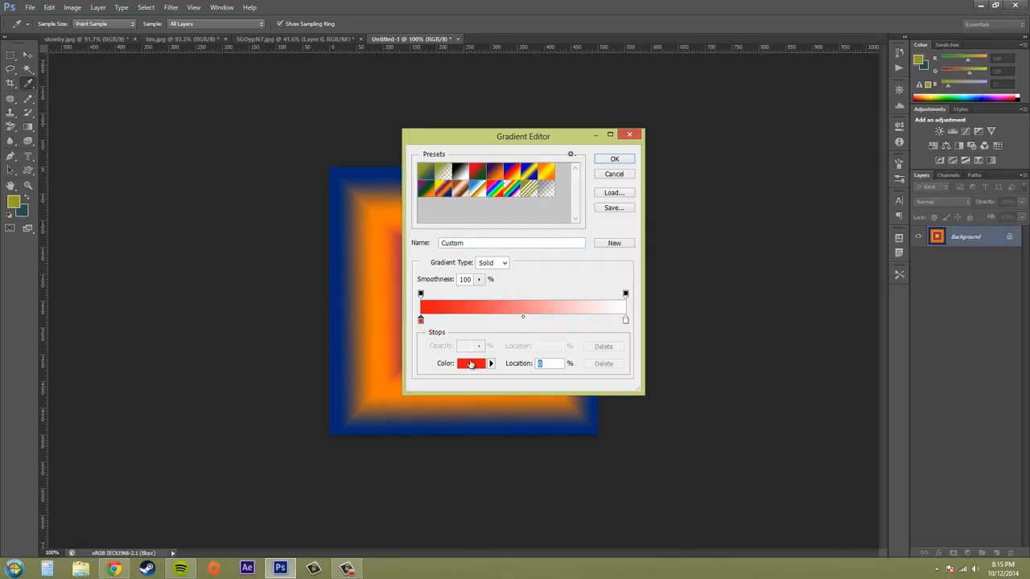
Recolor the white end stop of the gradient to lime green, #a1ec00.
{"action": "left_click", "coordinate": [625, 321]}
{"action": "left_click", "coordinate": [471, 370]}
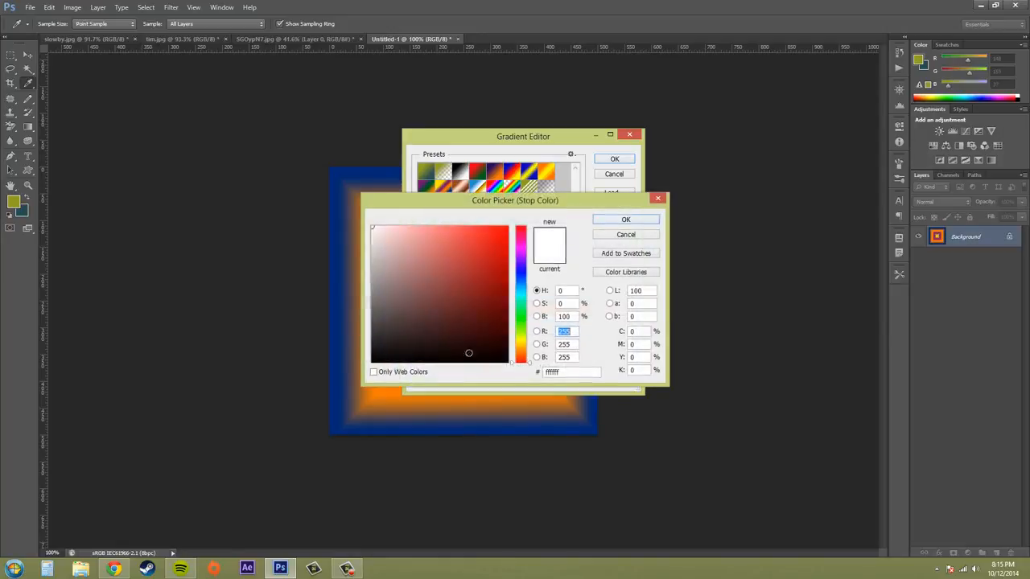
{"action": "left_click_drag", "start_coordinate": [524, 257], "coordinate": [523, 334]}
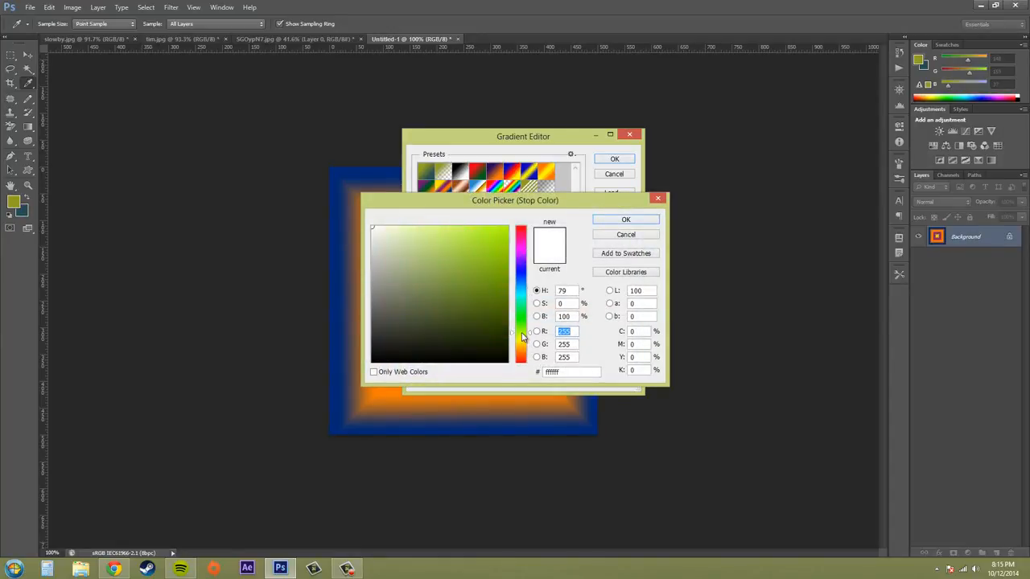
{"action": "left_click_drag", "start_coordinate": [489, 260], "coordinate": [523, 235]}
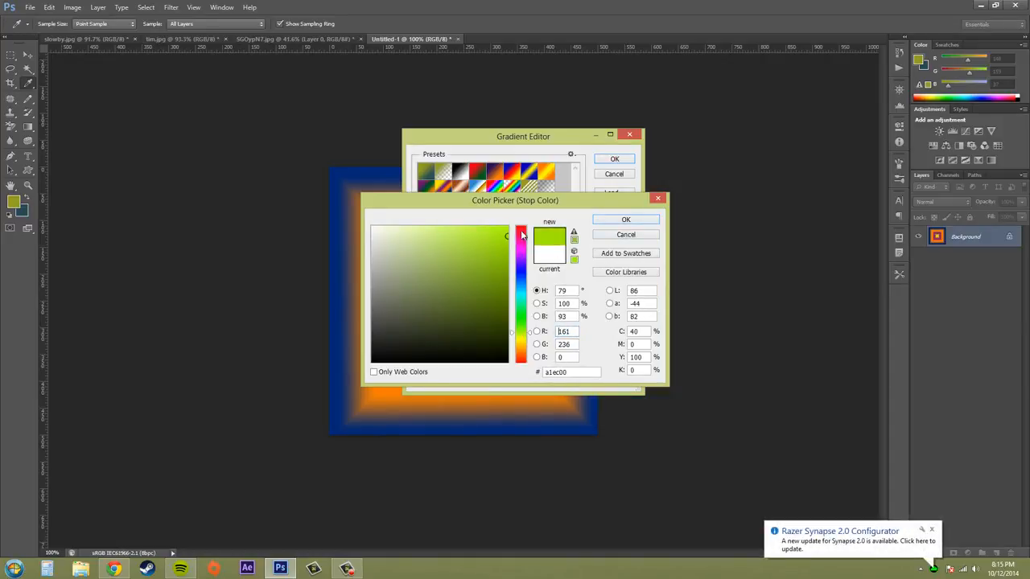
{"action": "left_click", "coordinate": [625, 219]}
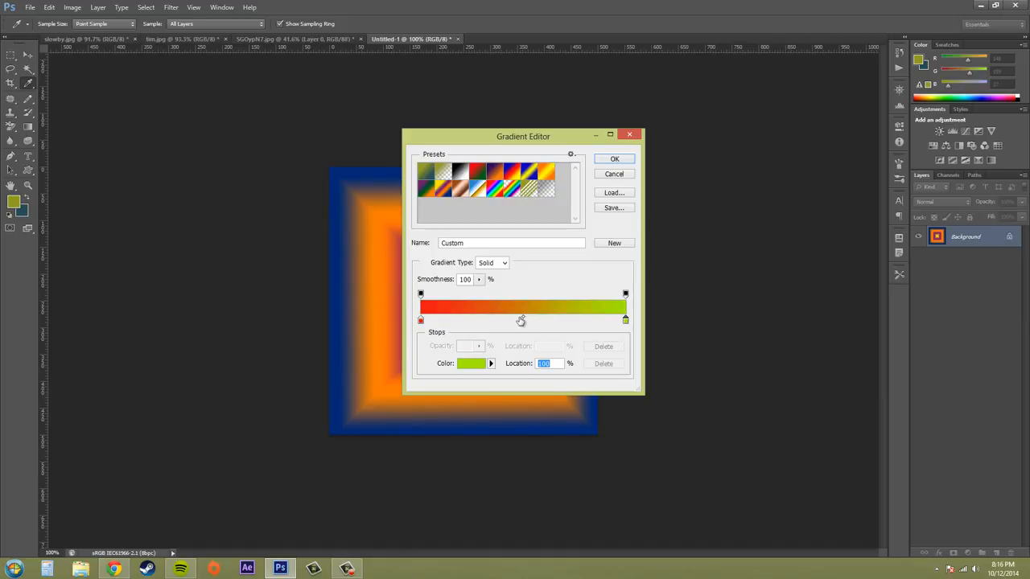
Add a color stop near the gradient's middle at about 49% and color it cyan blue.
{"action": "left_click", "coordinate": [517, 321]}
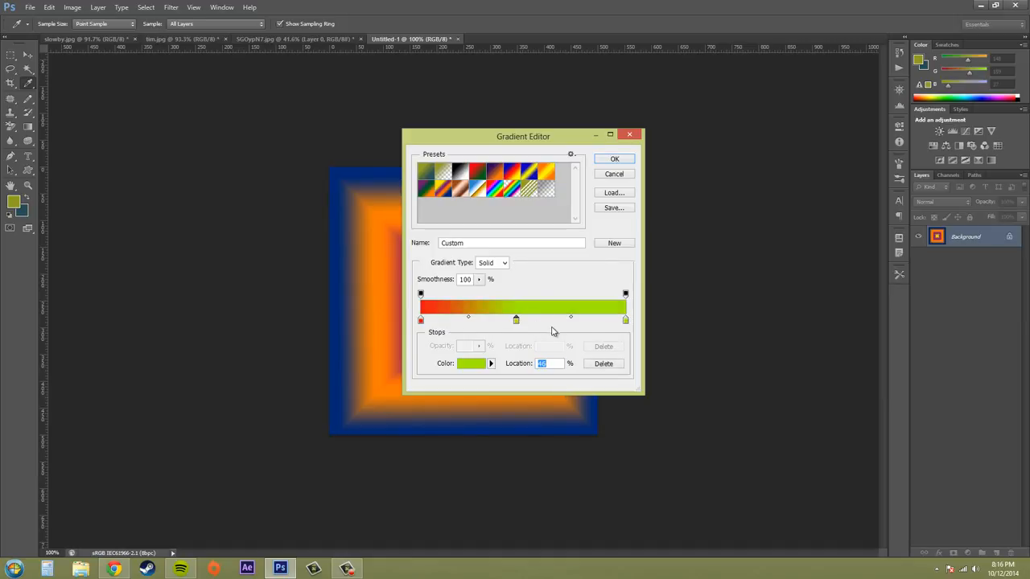
{"action": "mouse_move", "coordinate": [517, 323]}
{"action": "left_mouse_down"}
{"action": "mouse_move", "coordinate": [572, 323]}
{"action": "mouse_move", "coordinate": [483, 323]}
{"action": "mouse_move", "coordinate": [567, 331]}
{"action": "mouse_move", "coordinate": [523, 323]}
{"action": "left_mouse_up"}
{"action": "left_click", "coordinate": [477, 364]}
{"action": "left_click", "coordinate": [523, 284]}
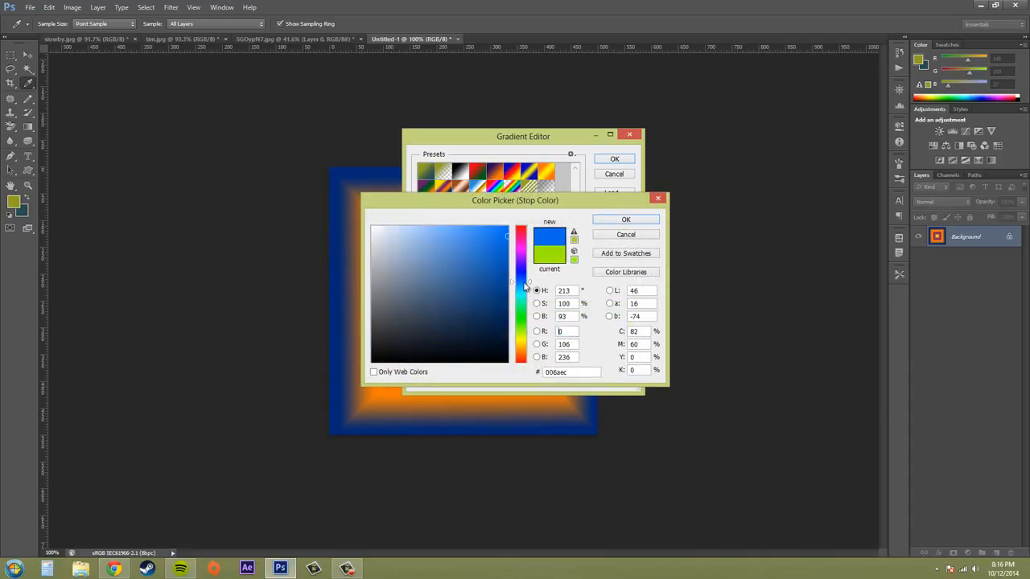
{"action": "left_click_drag", "start_coordinate": [524, 289], "coordinate": [525, 294]}
{"action": "left_click", "coordinate": [625, 219]}
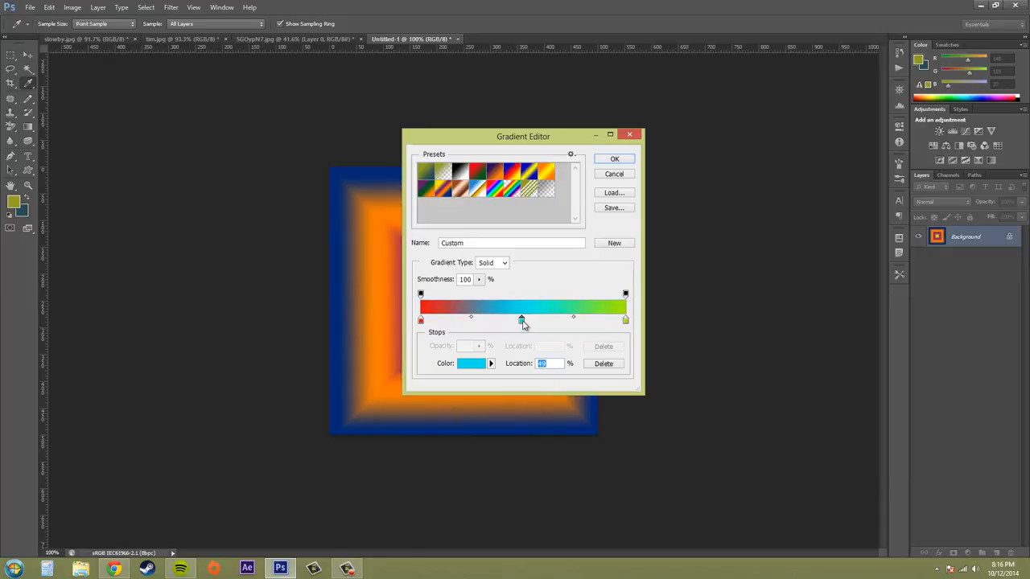
Remove the cyan middle stop from the gradient and add it back at about 49%.
{"action": "left_click_drag", "start_coordinate": [522, 320], "coordinate": [516, 376]}
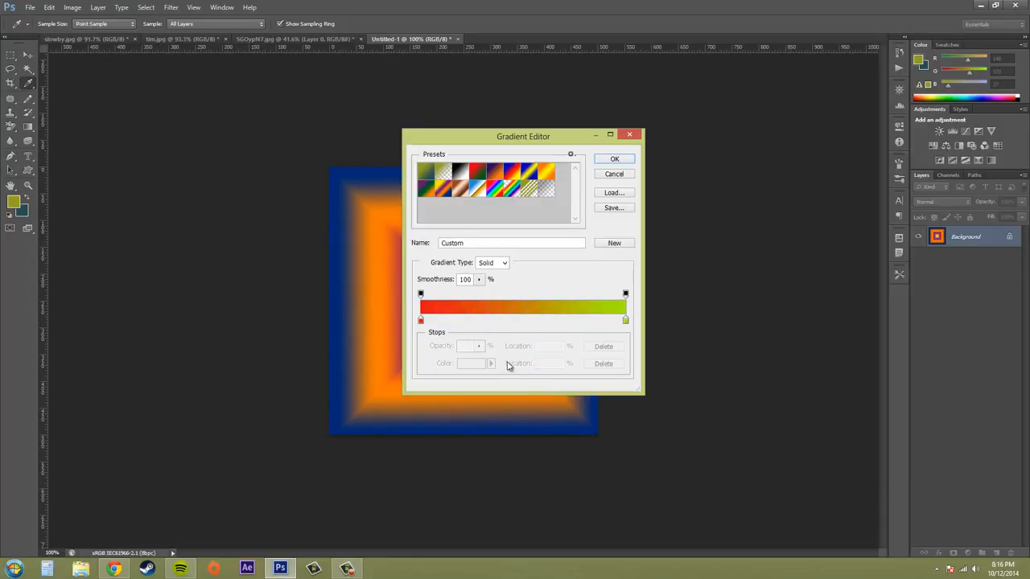
{"action": "left_click", "coordinate": [510, 321]}
{"action": "left_click_drag", "start_coordinate": [511, 323], "coordinate": [523, 326]}
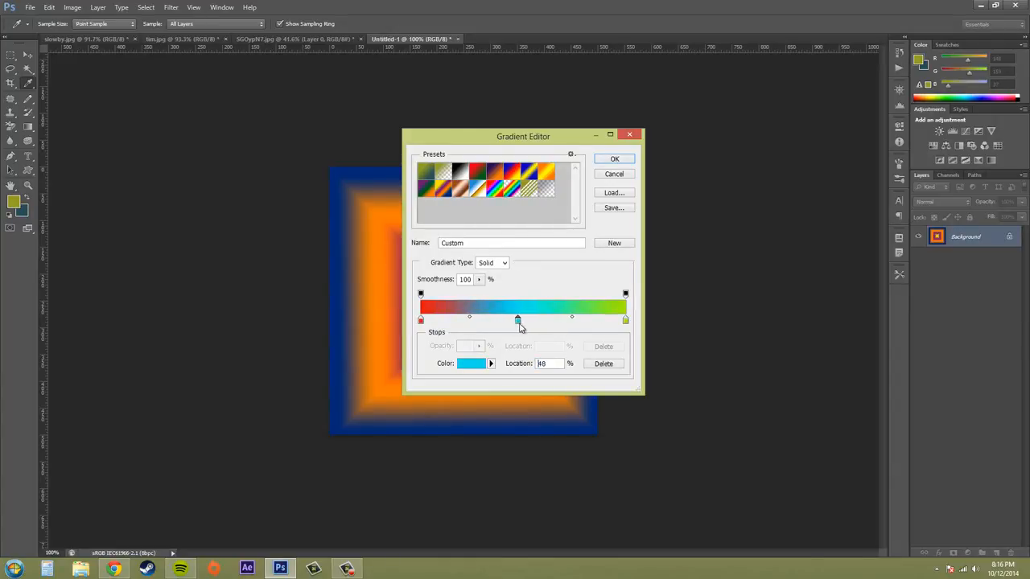
Test the midpoint between the red and cyan stops, returning it to 50%, and select the cyan and green stops in turn.
{"action": "left_click", "coordinate": [472, 319]}
{"action": "mouse_move", "coordinate": [472, 319]}
{"action": "left_mouse_down"}
{"action": "mouse_move", "coordinate": [443, 320]}
{"action": "mouse_move", "coordinate": [499, 322]}
{"action": "mouse_move", "coordinate": [440, 322]}
{"action": "mouse_move", "coordinate": [503, 323]}
{"action": "mouse_move", "coordinate": [440, 323]}
{"action": "mouse_move", "coordinate": [480, 330]}
{"action": "left_mouse_up"}
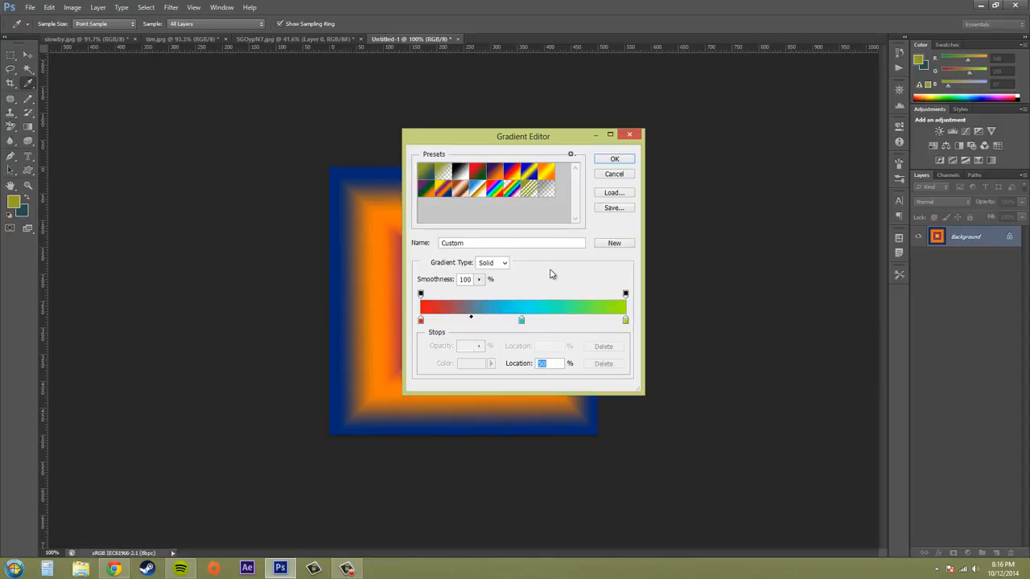
{"action": "left_click", "coordinate": [521, 320]}
{"action": "left_click", "coordinate": [626, 321]}
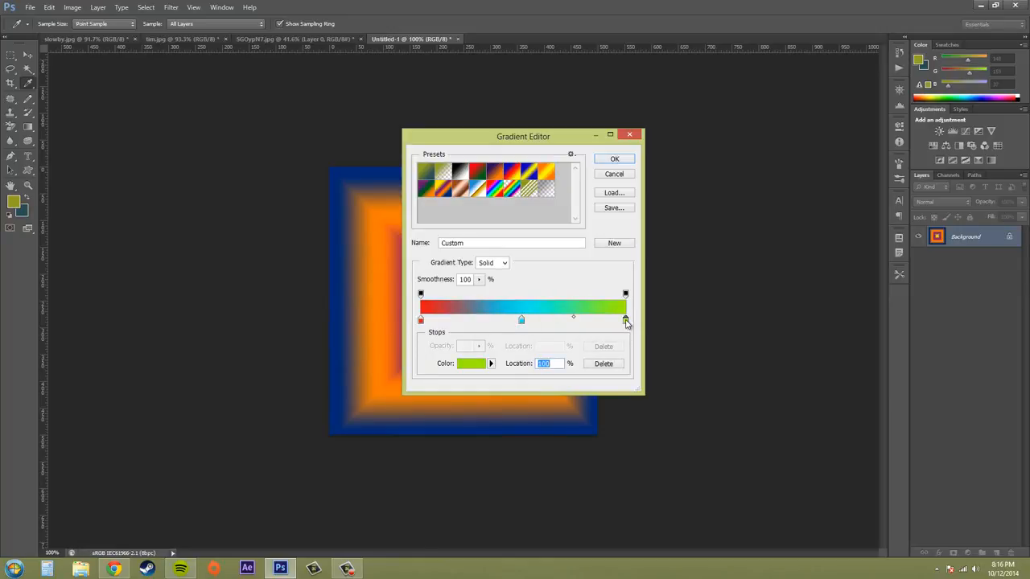
Try a location of 80% for the red stop, and set it back to 0%.
{"action": "left_click", "coordinate": [420, 320]}
{"action": "left_click_drag", "start_coordinate": [519, 362], "coordinate": [505, 365]}
{"action": "type", "text": "80"}
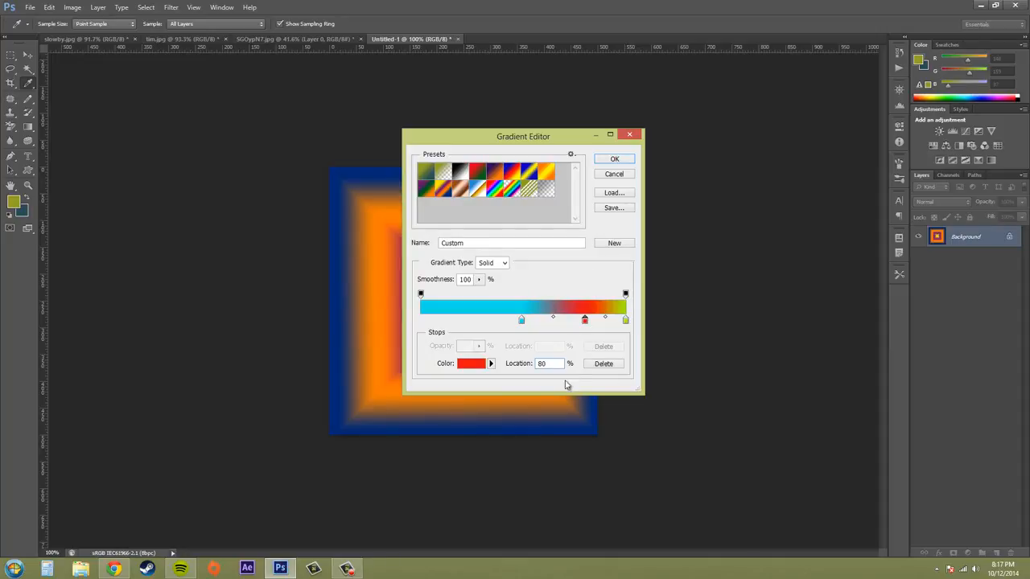
{"action": "double_click", "coordinate": [519, 364]}
{"action": "type", "text": "0"}
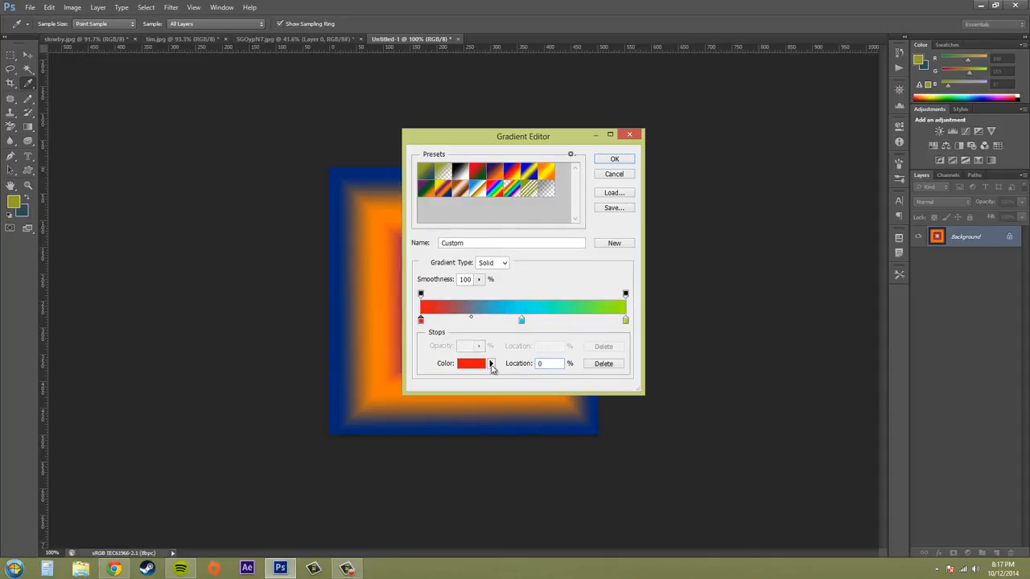
Set the cyan middle stop's location to 50%.
{"action": "left_click", "coordinate": [520, 322]}
{"action": "type", "text": "5"}
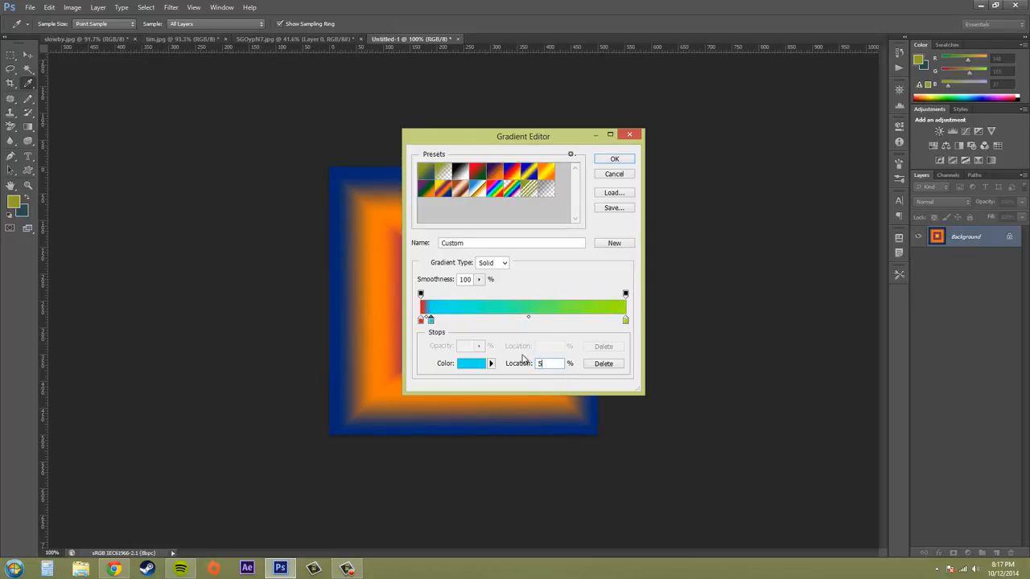
{"action": "type", "text": "0"}
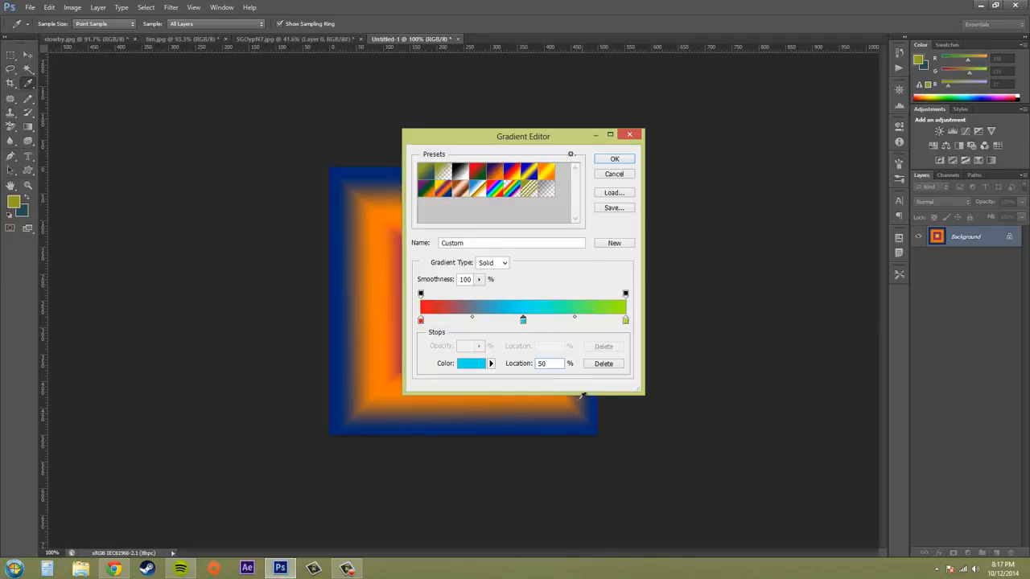
Set the opacity of the opacity stop at the gradient's red end to 0%.
{"action": "double_click", "coordinate": [548, 366]}
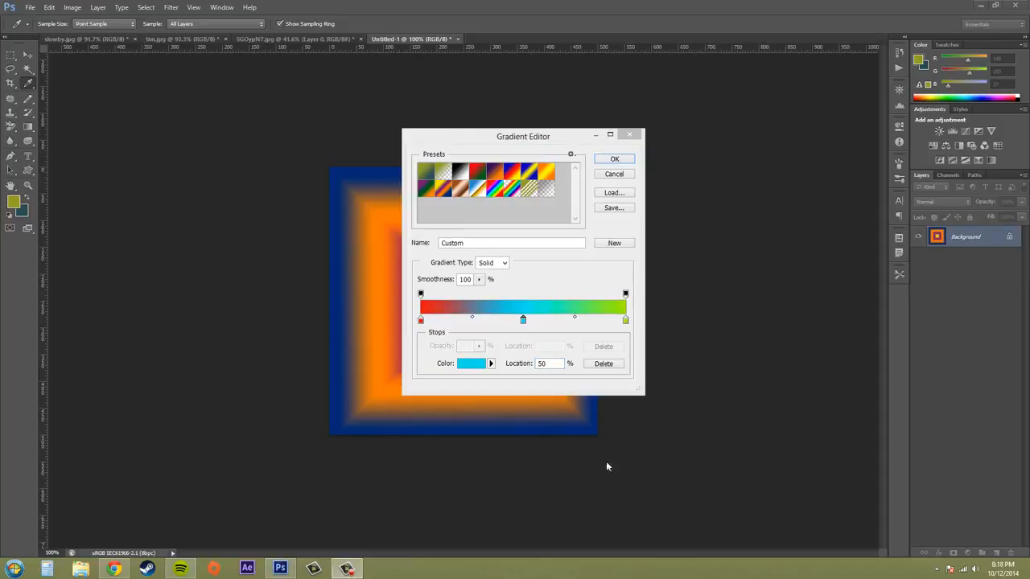
{"action": "left_click", "coordinate": [420, 294]}
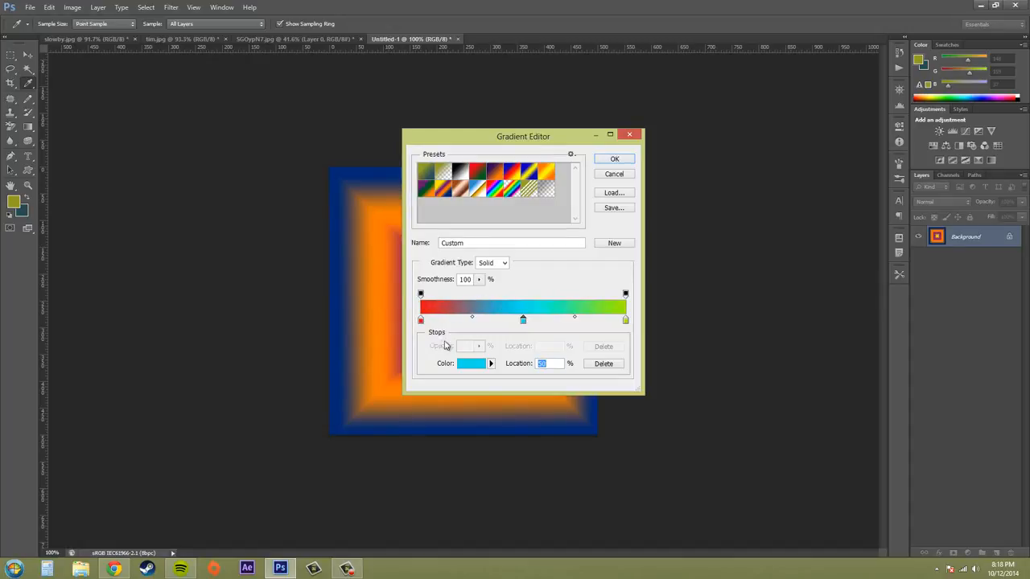
{"action": "left_click", "coordinate": [420, 294]}
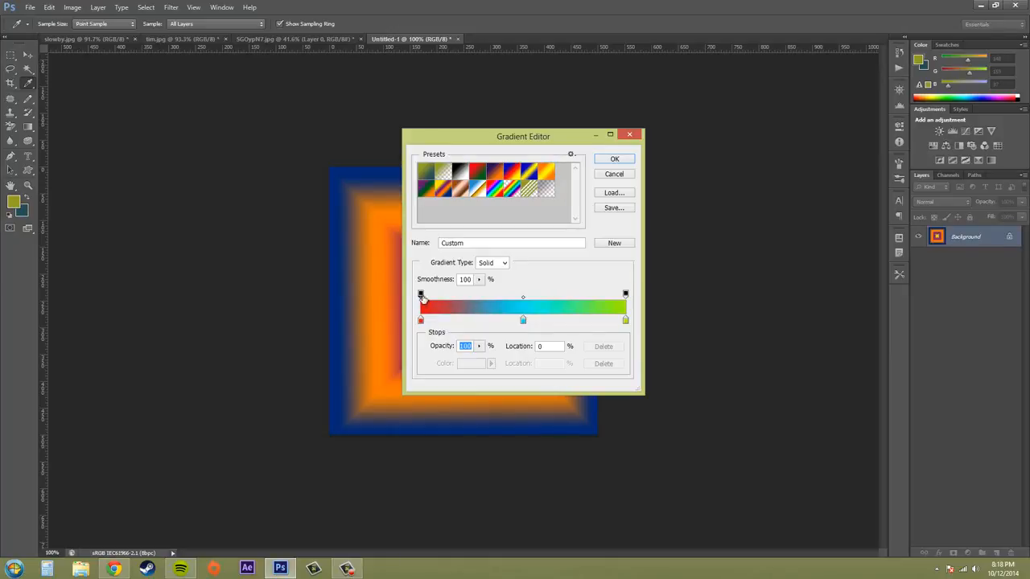
{"action": "left_click", "coordinate": [479, 349]}
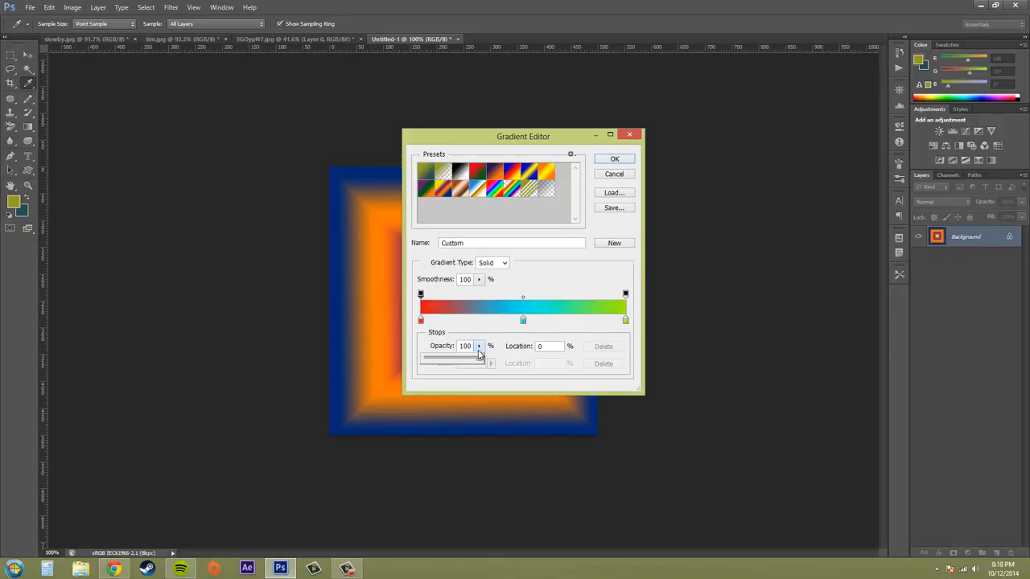
{"action": "left_click_drag", "start_coordinate": [479, 359], "coordinate": [421, 362]}
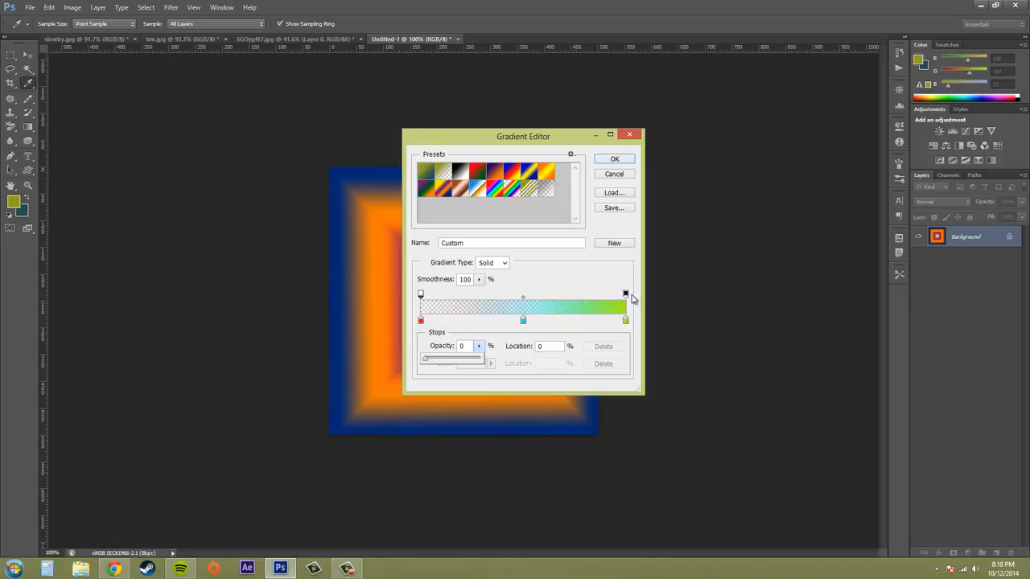
Set the opacity of the opacity stop at the gradient's green end to 0%.
{"action": "mouse_move", "coordinate": [627, 294]}
{"action": "left_mouse_down"}
{"action": "mouse_move", "coordinate": [438, 296]}
{"action": "mouse_move", "coordinate": [637, 299]}
{"action": "left_mouse_up"}
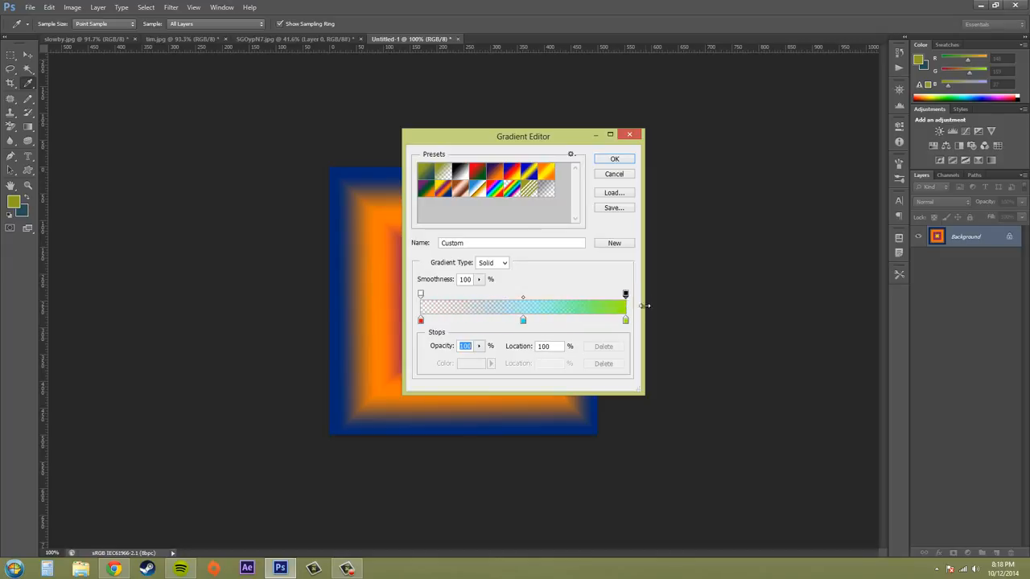
{"action": "left_click", "coordinate": [479, 346]}
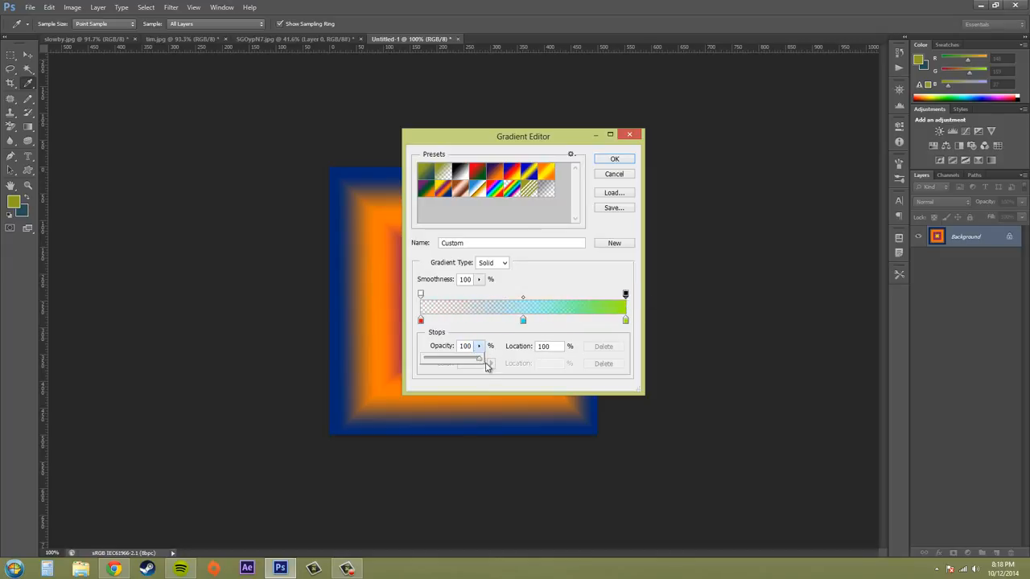
{"action": "left_click_drag", "start_coordinate": [481, 363], "coordinate": [362, 359]}
Add a middle opacity stop with 100% opacity and position it at 50%, above the cyan color stop.
{"action": "left_click_drag", "start_coordinate": [573, 296], "coordinate": [528, 299]}
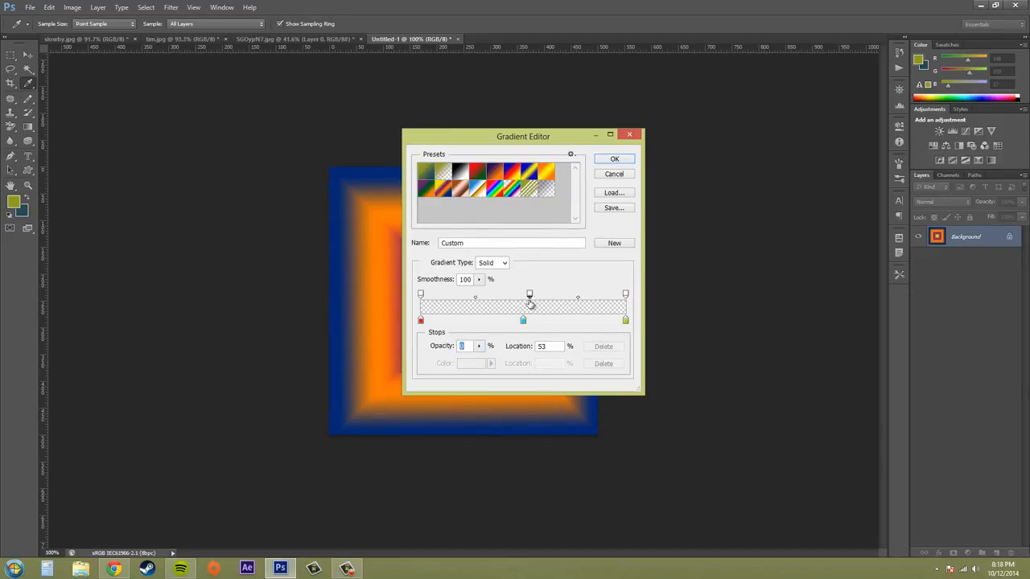
{"action": "left_click", "coordinate": [479, 346]}
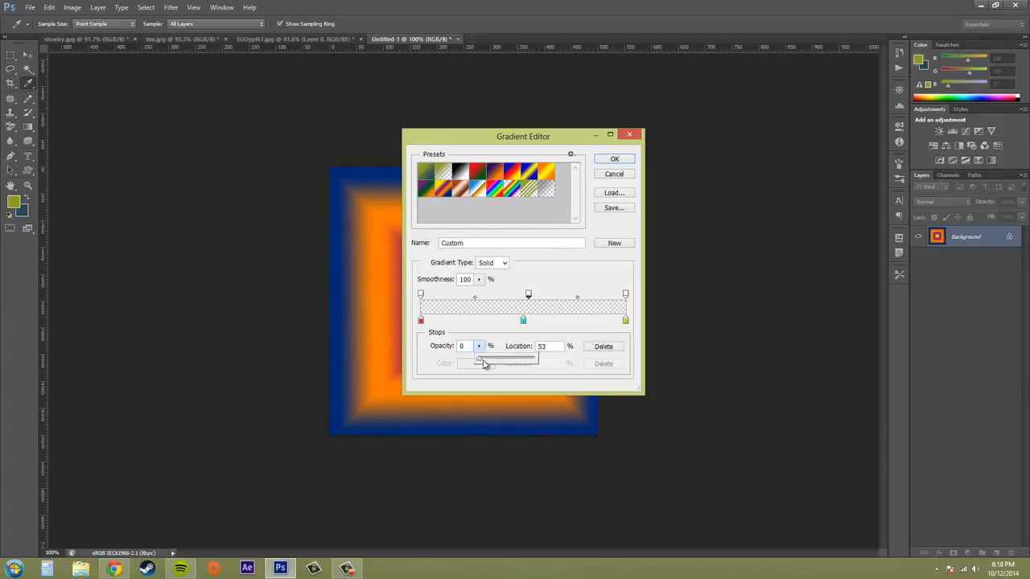
{"action": "left_click_drag", "start_coordinate": [482, 362], "coordinate": [567, 368]}
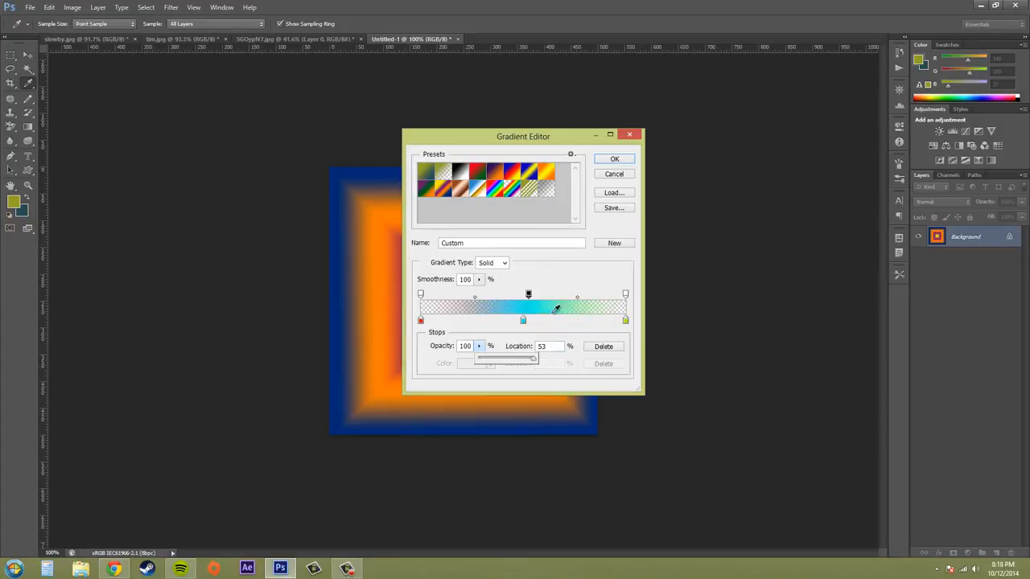
{"action": "left_click_drag", "start_coordinate": [528, 295], "coordinate": [524, 297]}
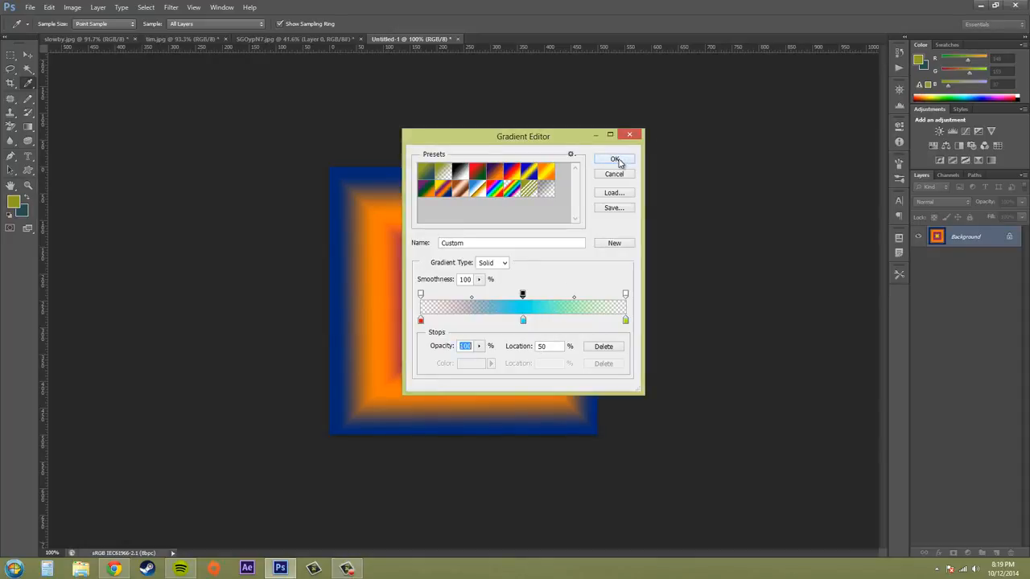
Name the gradient "stupid rainbow", add it to the presets as a new gradient, and accept it for use.
{"action": "double_click", "coordinate": [477, 243]}
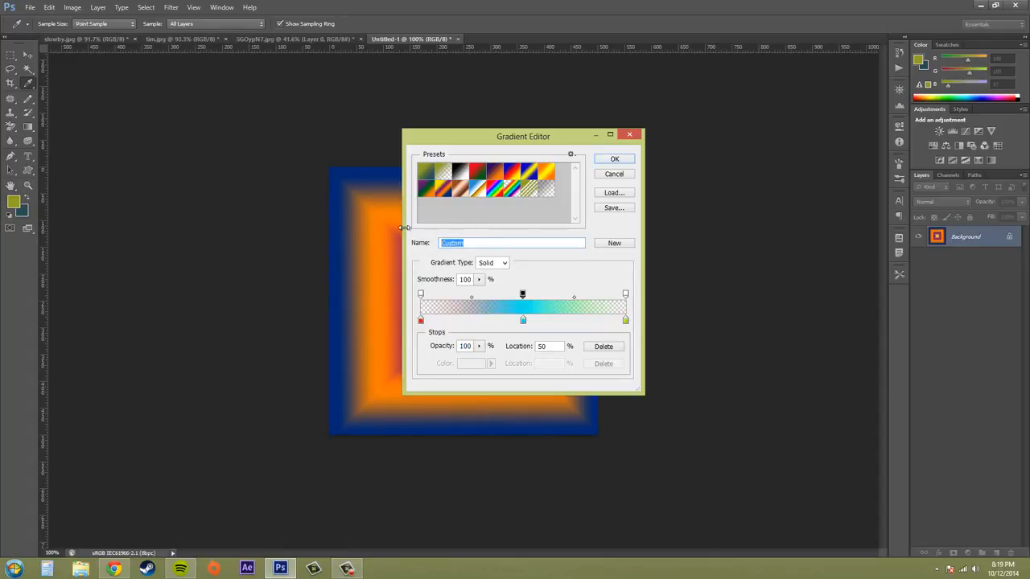
{"action": "type", "text": "C"}
{"action": "left_click", "coordinate": [609, 247]}
{"action": "left_click", "coordinate": [431, 208]}
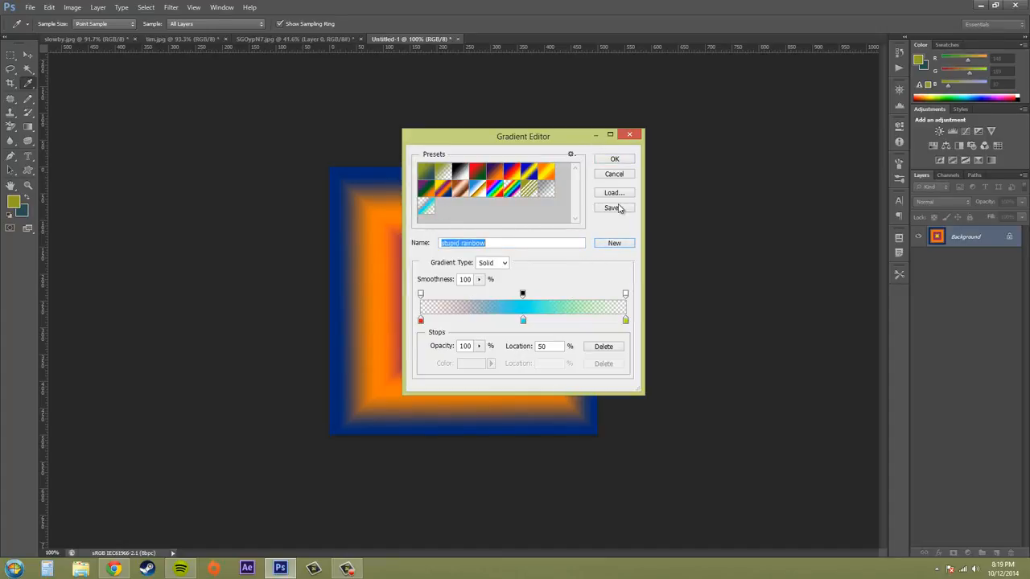
{"action": "left_click", "coordinate": [615, 159]}
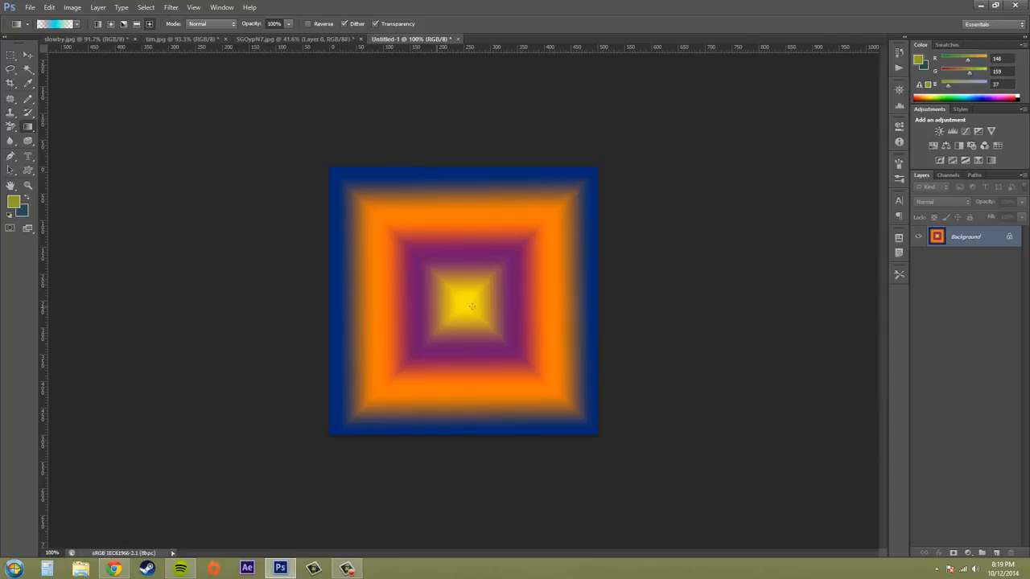
Switch to the radial gradient style and apply the stupid rainbow gradient twice over the square canvas.
{"action": "left_click", "coordinate": [109, 25]}
{"action": "left_click_drag", "start_coordinate": [501, 245], "coordinate": [597, 166]}
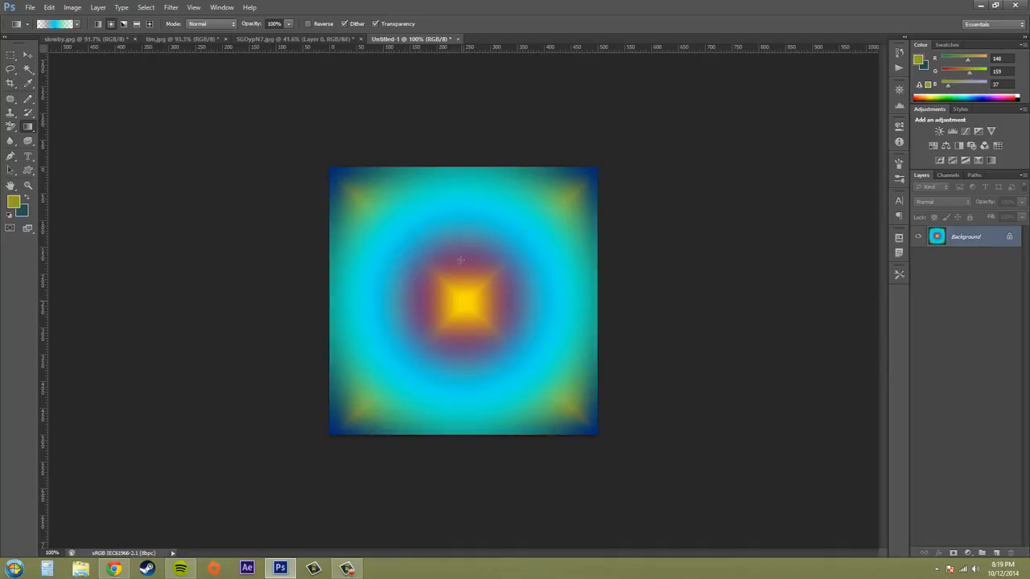
{"action": "left_click_drag", "start_coordinate": [463, 188], "coordinate": [464, 187]}
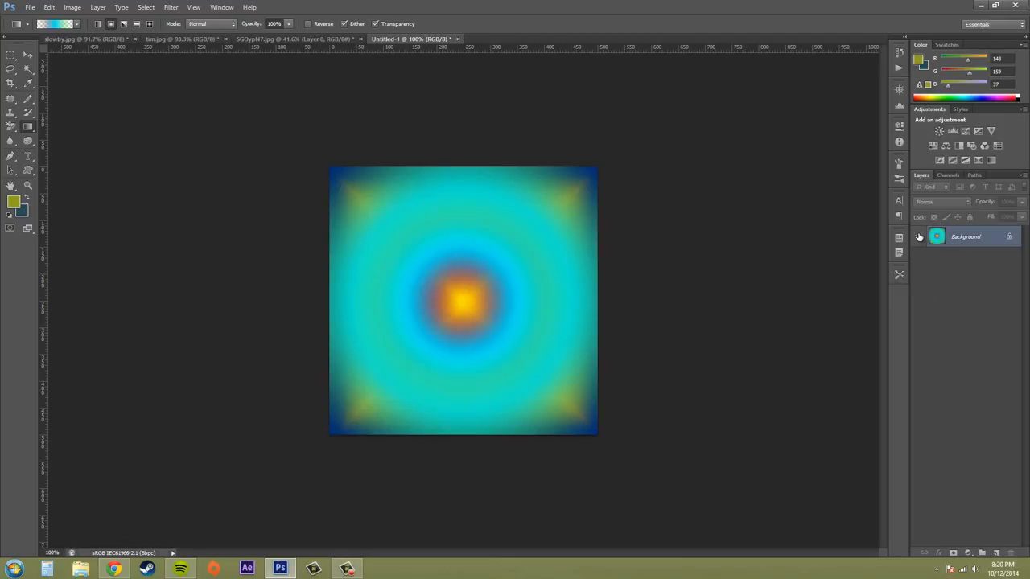
Reopen the Gradient Editor and view the dialogs for saving and loading gradient files, cancelling each one.
{"action": "left_click", "coordinate": [46, 25]}
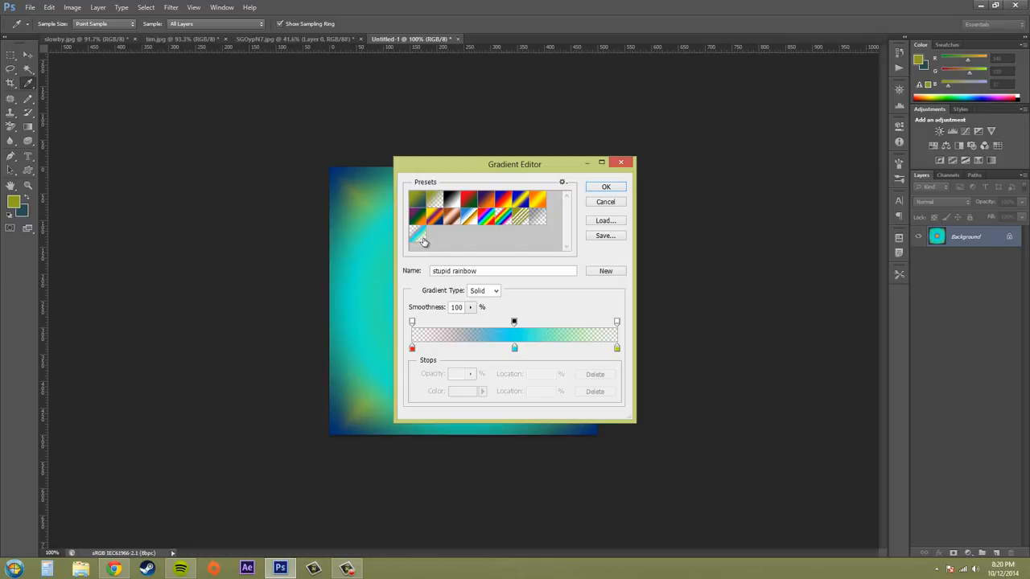
{"action": "left_click", "coordinate": [613, 238]}
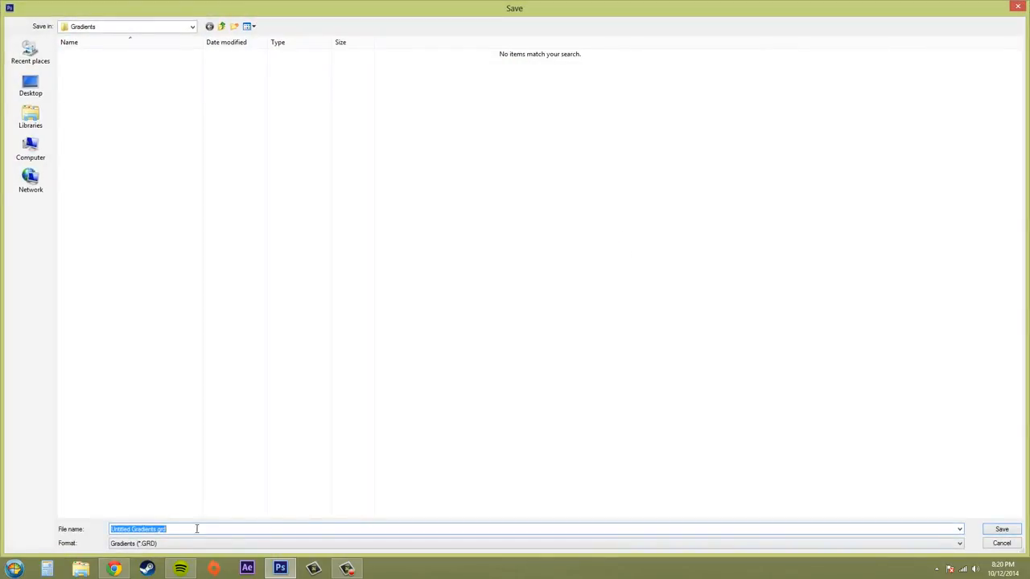
{"action": "left_click", "coordinate": [1001, 544]}
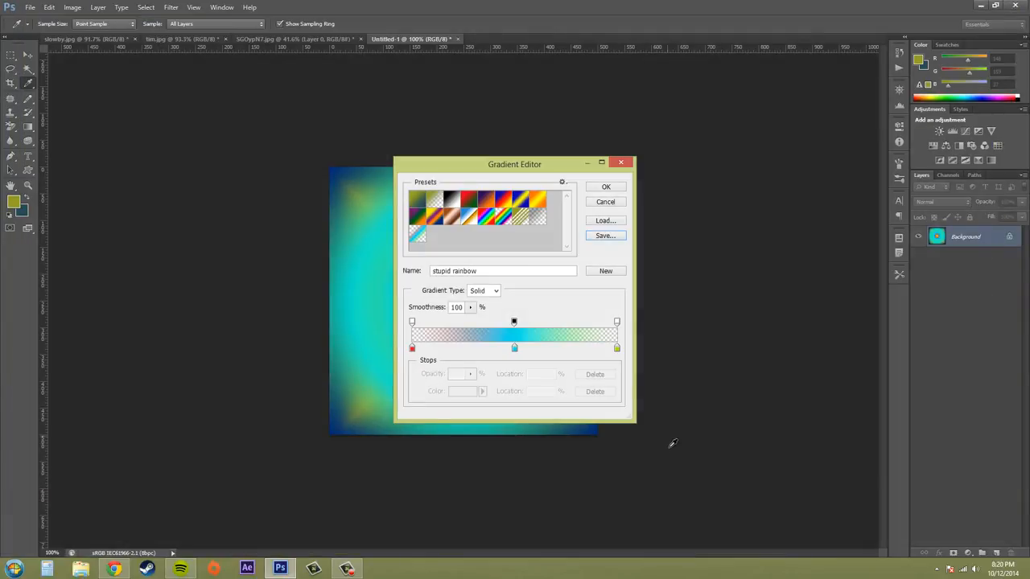
{"action": "left_click", "coordinate": [599, 221]}
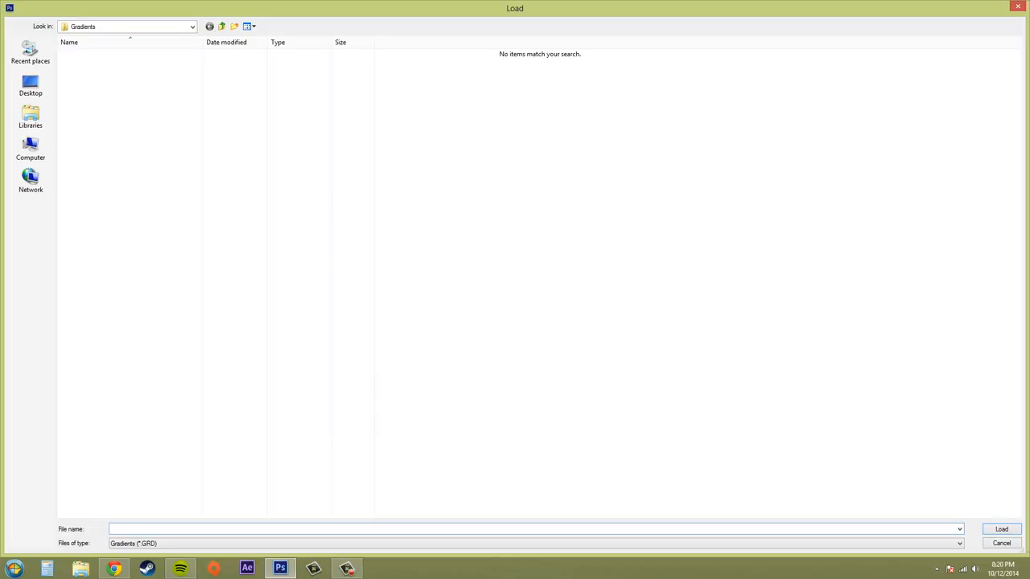
{"action": "left_click", "coordinate": [1001, 543]}
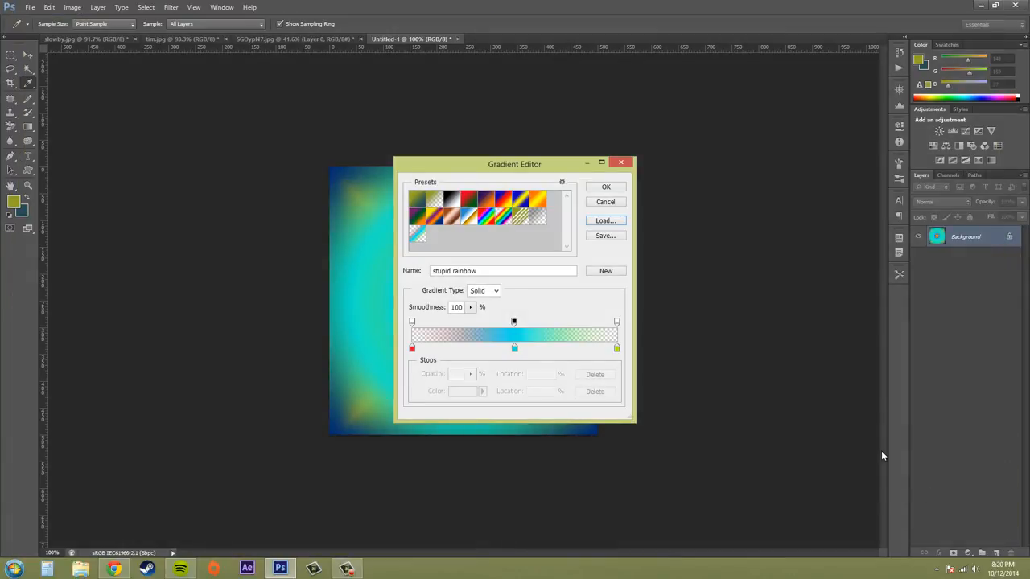